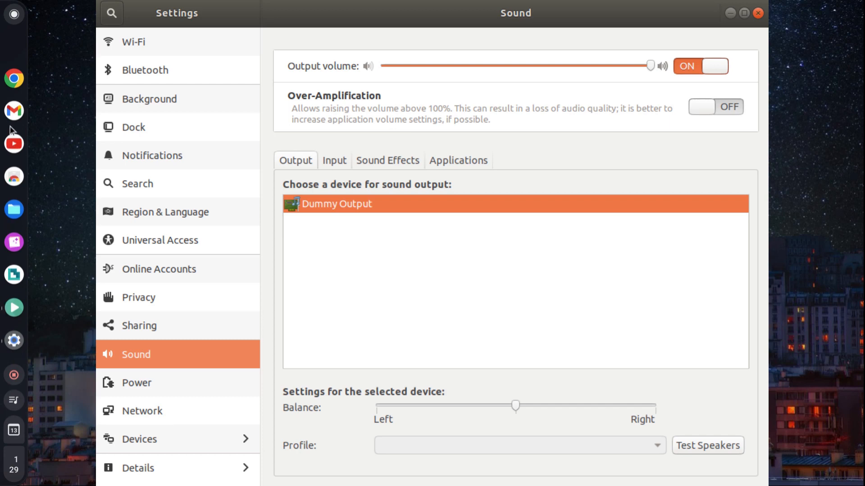
Step: Flick the app launcher open and closed from the top-left and top-right shelf buttons
{"action": "left_click", "coordinate": [14, 14]}
{"action": "left_click", "coordinate": [14, 14]}
{"action": "left_click", "coordinate": [13, 14]}
{"action": "left_click", "coordinate": [850, 14]}
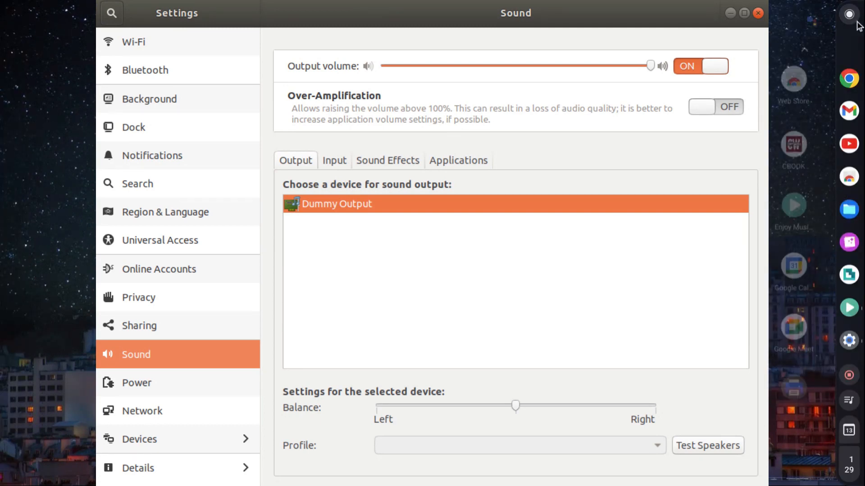
{"action": "left_click", "coordinate": [849, 14]}
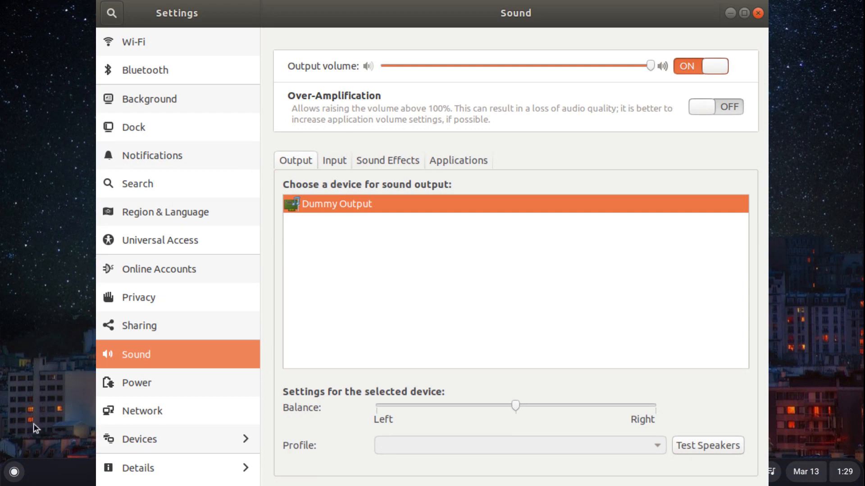
Step: With the shelf along the bottom edge, flick the launcher open and closed from its bottom-left button
{"action": "left_click", "coordinate": [14, 472]}
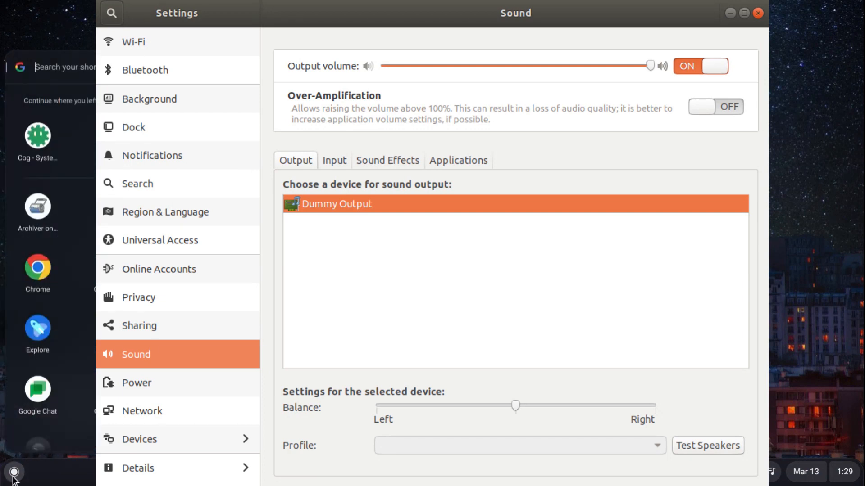
{"action": "left_click", "coordinate": [15, 473]}
{"action": "left_click", "coordinate": [14, 473]}
{"action": "left_click", "coordinate": [14, 473]}
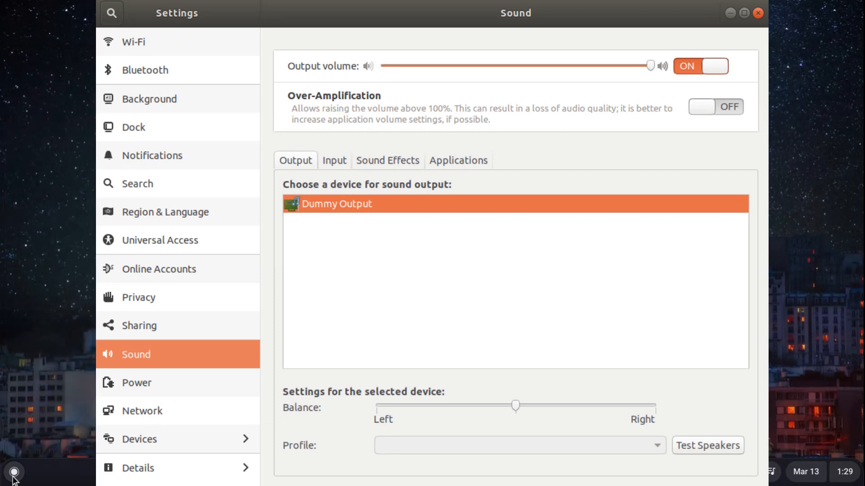
{"action": "left_click", "coordinate": [15, 473]}
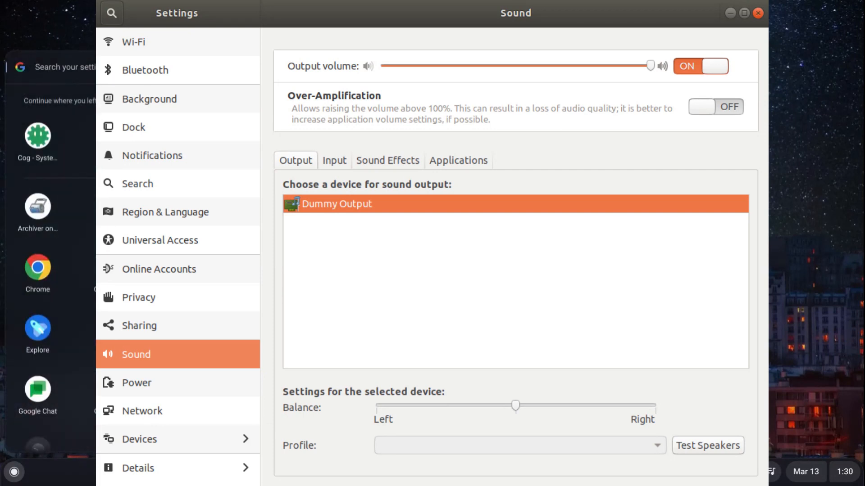
{"action": "left_click", "coordinate": [14, 473]}
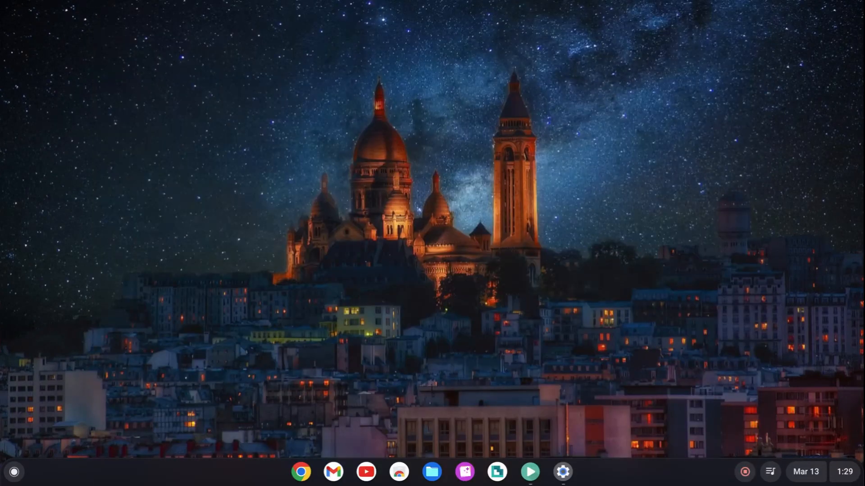
Step: Set Shelf position to Left, then Right, trying the launcher from each edge
{"action": "right_click", "coordinate": [367, 88]}
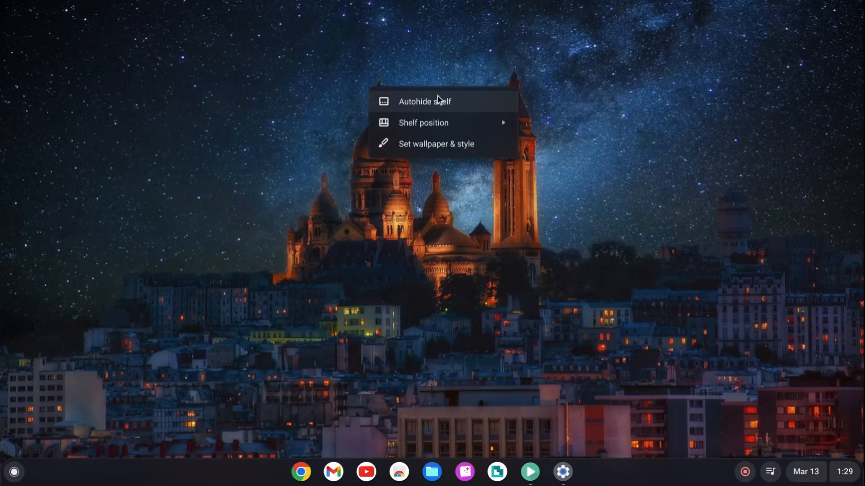
{"action": "mouse_move", "coordinate": [432, 122]}
{"action": "left_click", "coordinate": [542, 122]}
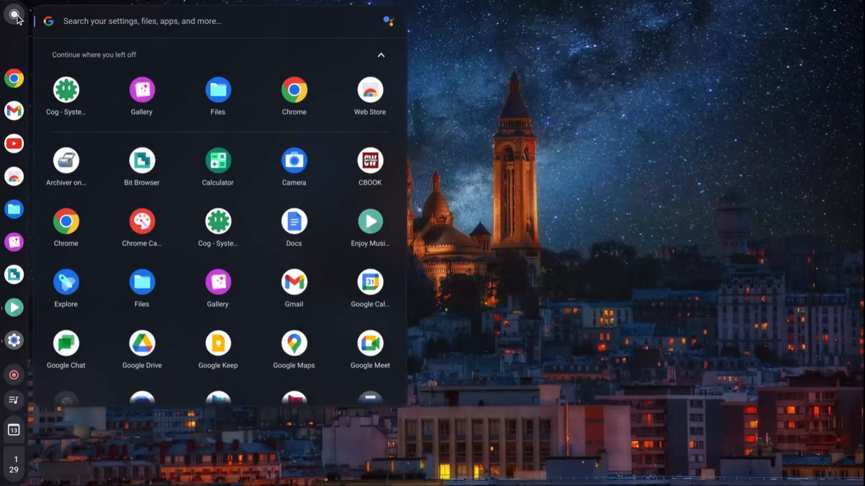
{"action": "left_click", "coordinate": [14, 15]}
{"action": "right_click", "coordinate": [344, 113]}
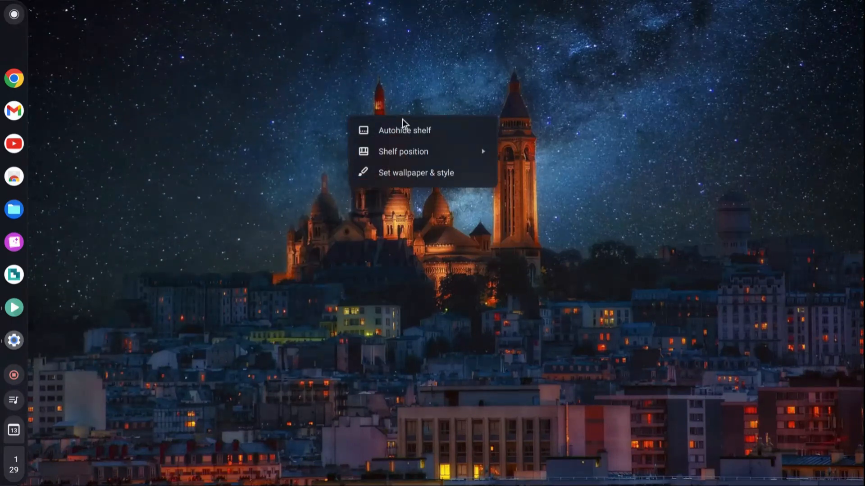
{"action": "mouse_move", "coordinate": [419, 152]}
{"action": "left_click", "coordinate": [574, 193]}
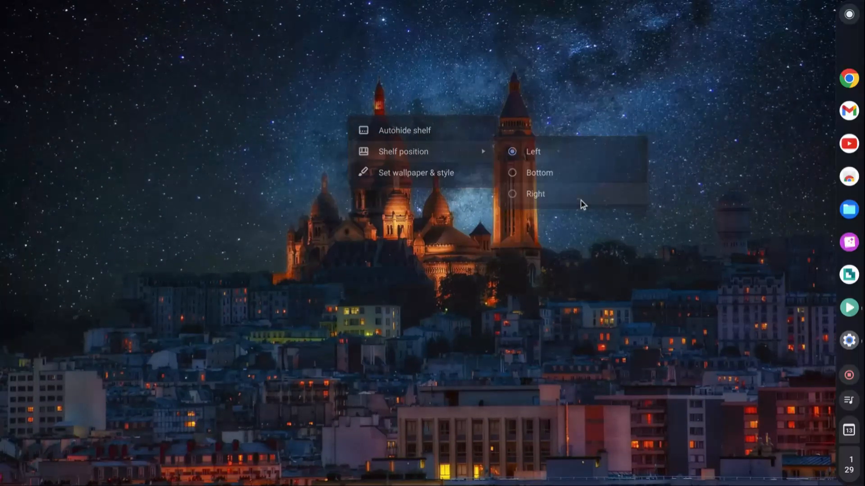
{"action": "left_click", "coordinate": [849, 14]}
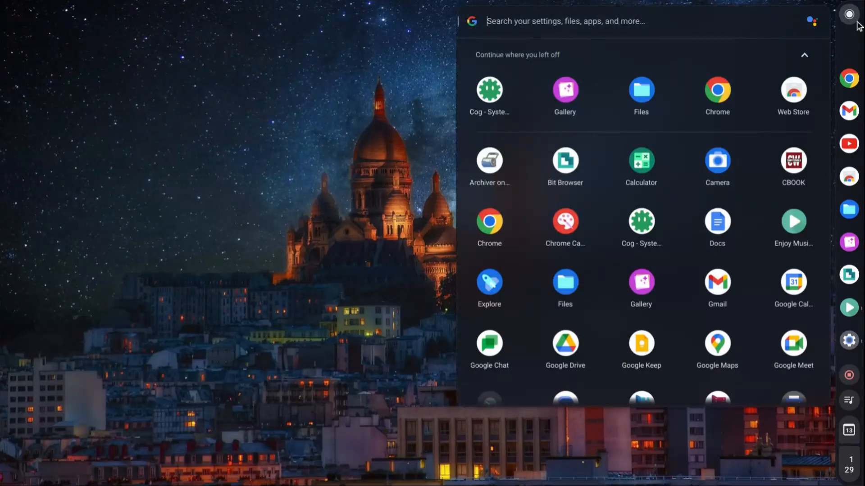
{"action": "left_click", "coordinate": [849, 14]}
{"action": "left_click", "coordinate": [849, 14]}
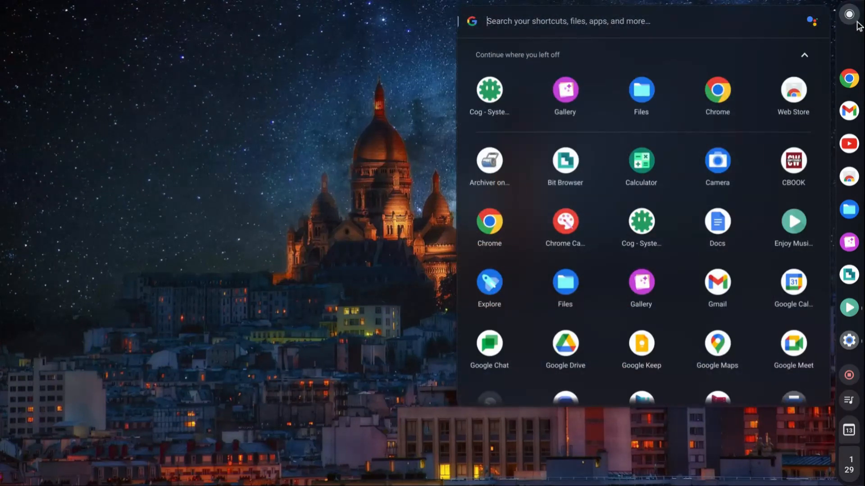
{"action": "left_click", "coordinate": [849, 14]}
Step: Return Shelf position to Bottom and leave the app launcher open
{"action": "right_click", "coordinate": [421, 119]}
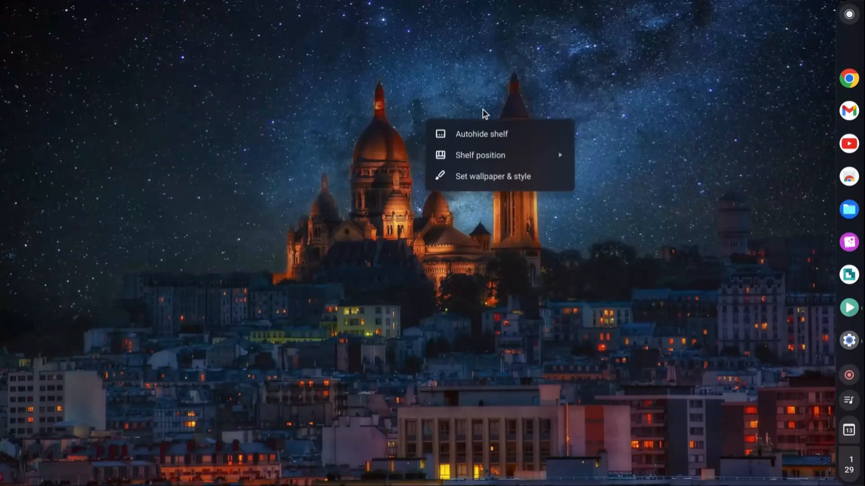
{"action": "mouse_move", "coordinate": [480, 155]}
{"action": "left_click", "coordinate": [608, 177]}
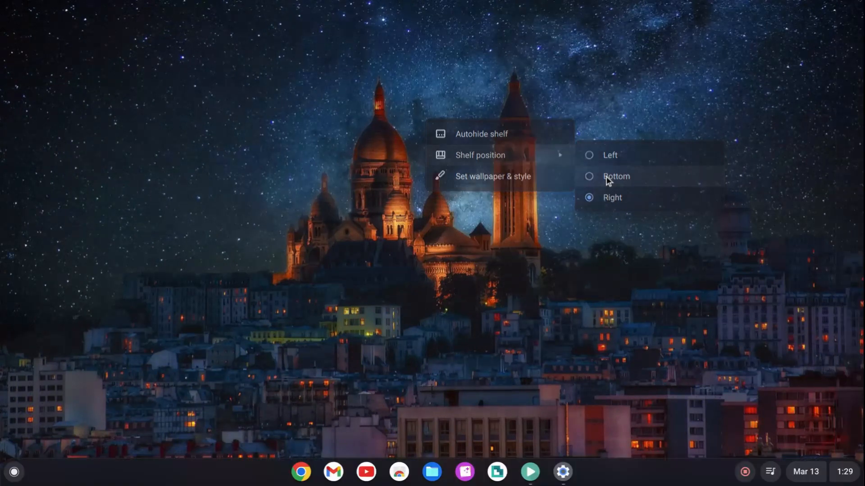
{"action": "left_click", "coordinate": [13, 472]}
{"action": "left_click", "coordinate": [14, 473]}
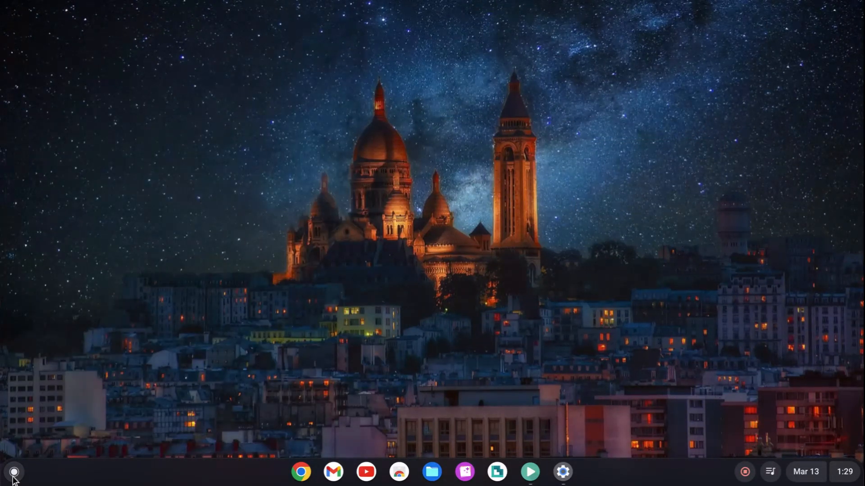
{"action": "left_click", "coordinate": [14, 473]}
{"action": "left_click", "coordinate": [14, 472]}
{"action": "left_click", "coordinate": [14, 472]}
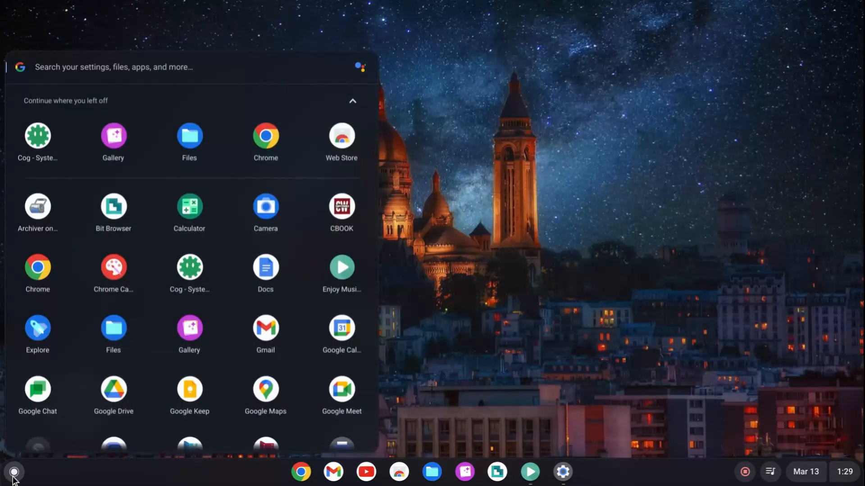
Step: Launch Cog to review Chrome OS, AMD A6-5200 CPU and 7.211 GB memory, repositioning its window
{"action": "left_click", "coordinate": [189, 276]}
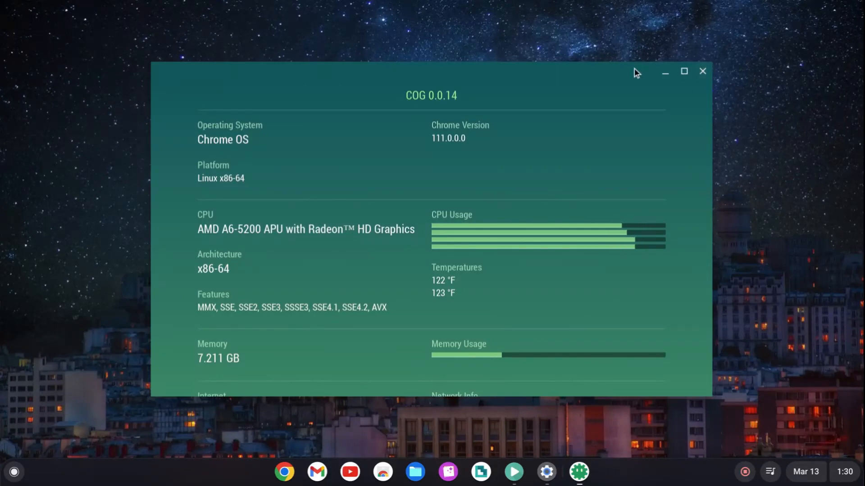
{"action": "mouse_move", "coordinate": [627, 75]}
{"action": "left_mouse_down"}
{"action": "mouse_move", "coordinate": [687, 89]}
{"action": "mouse_move", "coordinate": [838, 66]}
{"action": "mouse_move", "coordinate": [672, 75]}
{"action": "mouse_move", "coordinate": [576, 54]}
{"action": "left_mouse_up"}
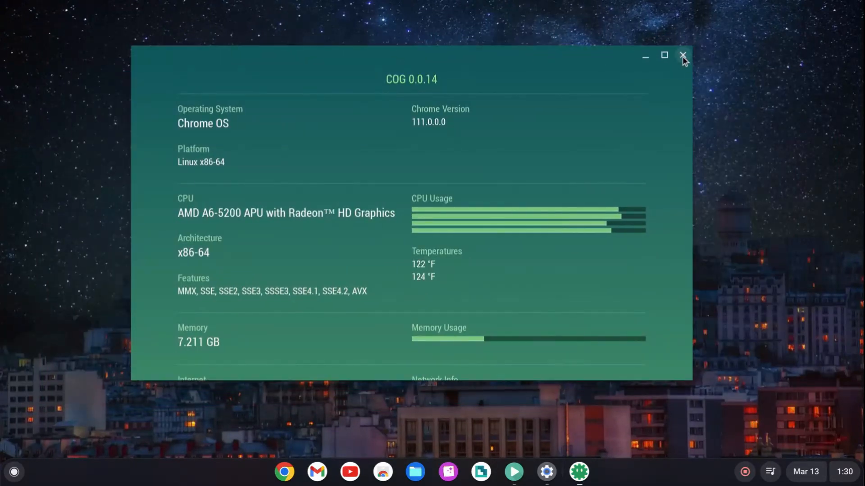
Step: Close Cog, then in Quick Settings toggle Dark theme off and on twice, leaving it on
{"action": "left_click", "coordinate": [683, 54]}
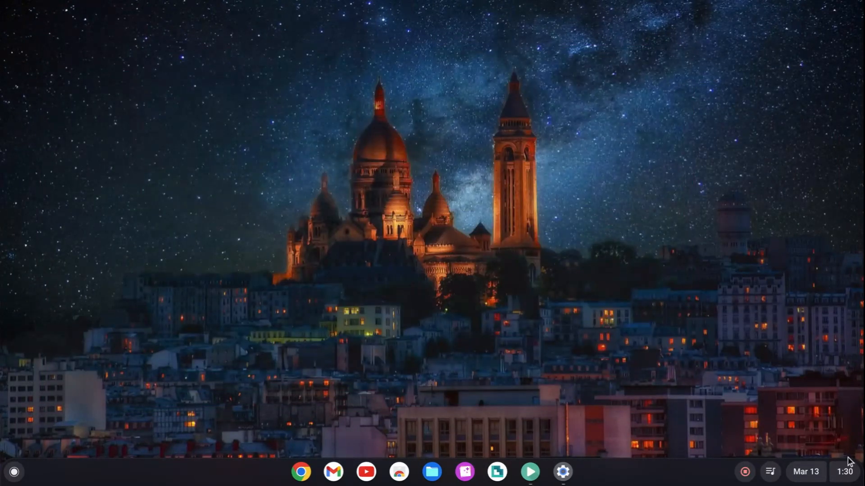
{"action": "left_click", "coordinate": [845, 473]}
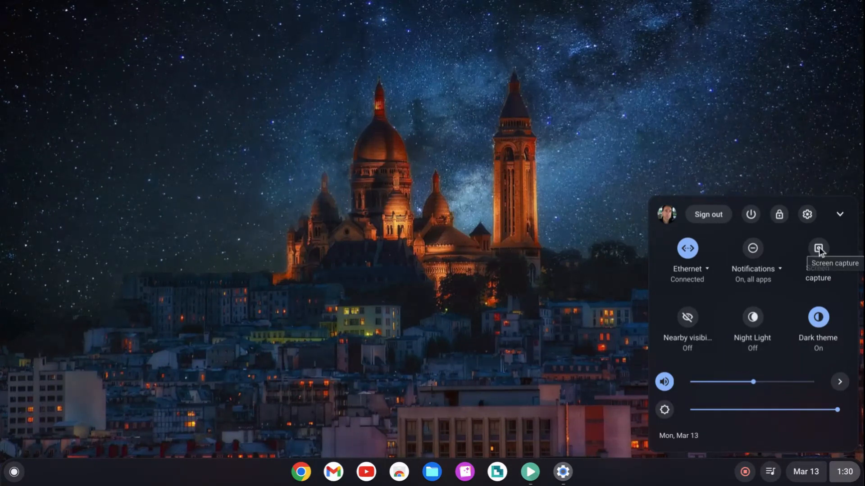
{"action": "left_click", "coordinate": [818, 318]}
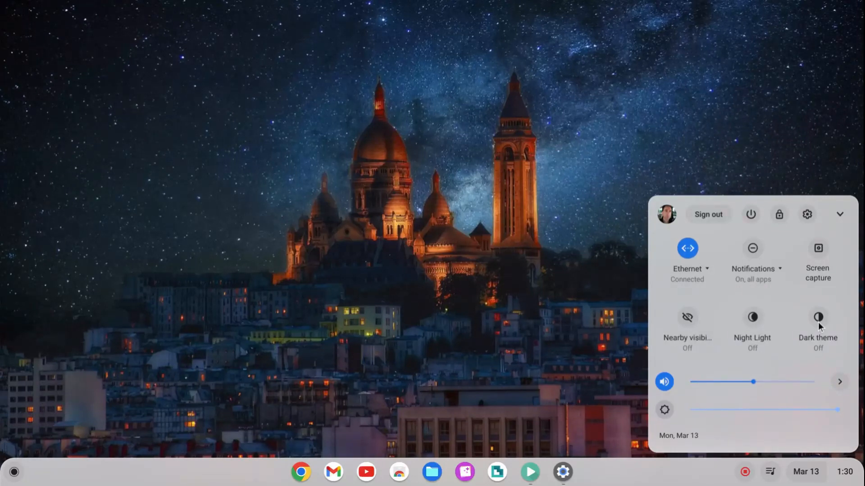
{"action": "left_click", "coordinate": [818, 322]}
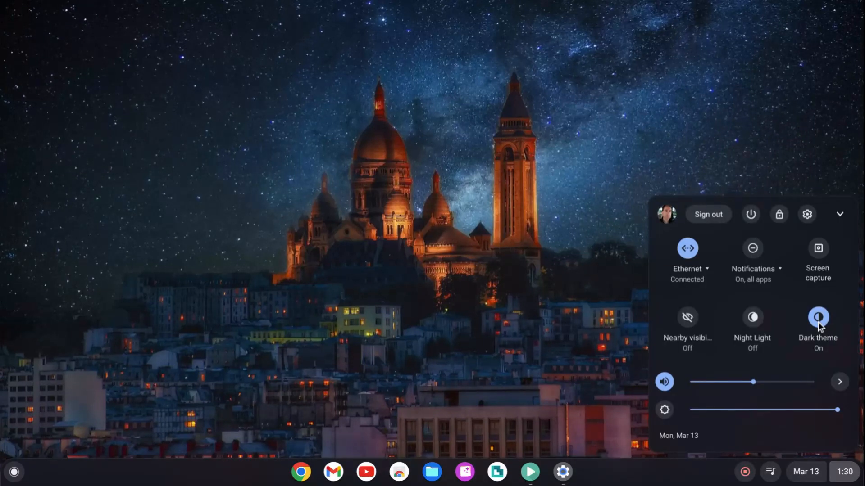
{"action": "left_click", "coordinate": [818, 322]}
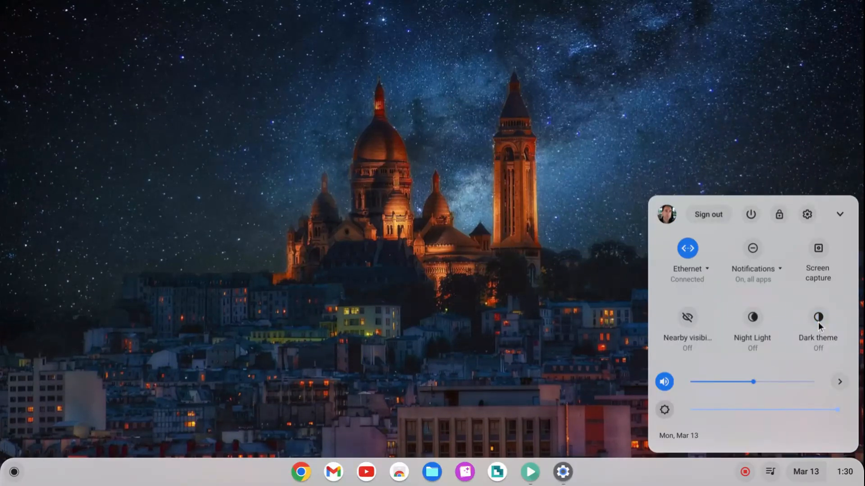
{"action": "left_click", "coordinate": [818, 322]}
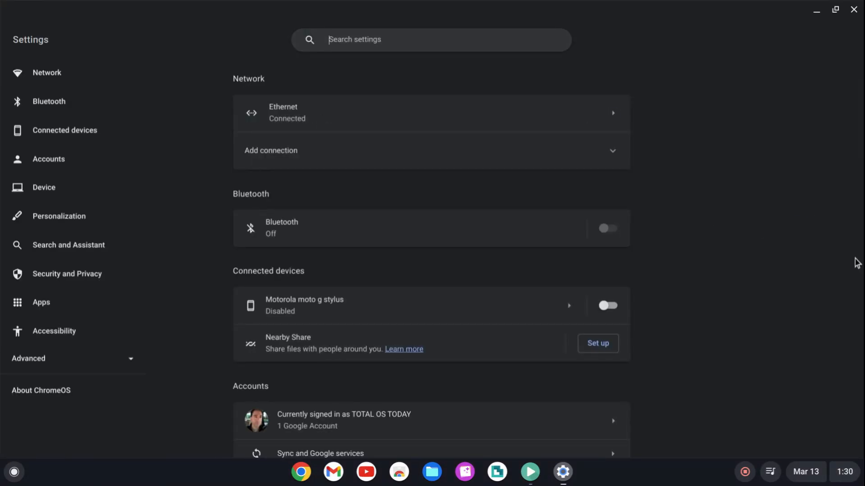
{"action": "scroll", "coordinate": [816, 269], "scroll_direction": "down", "scroll_amount": 5}
{"action": "scroll", "coordinate": [815, 269], "scroll_direction": "down", "scroll_amount": 5}
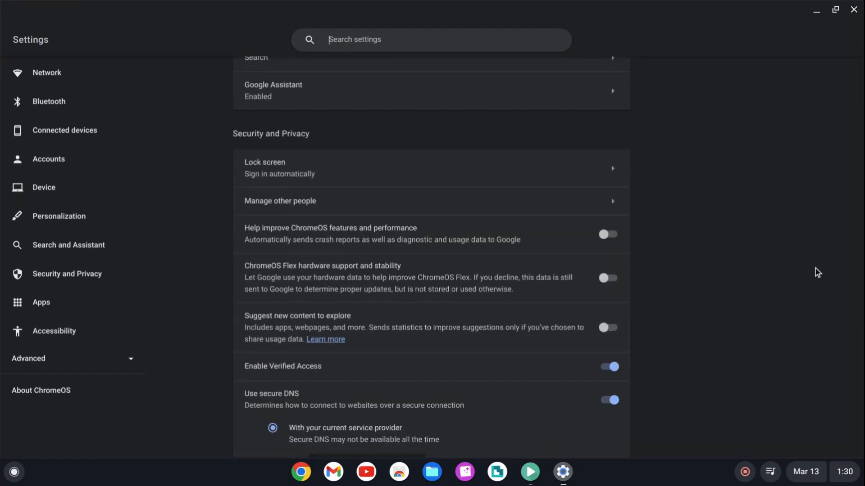
{"action": "scroll", "coordinate": [816, 268], "scroll_direction": "up", "scroll_amount": 5}
{"action": "scroll", "coordinate": [816, 268], "scroll_direction": "up", "scroll_amount": 5}
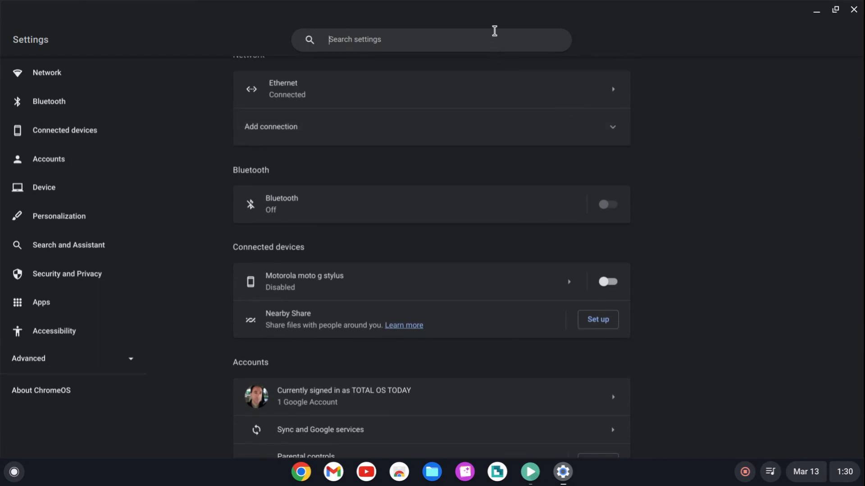
{"action": "type", "text": "linux"}
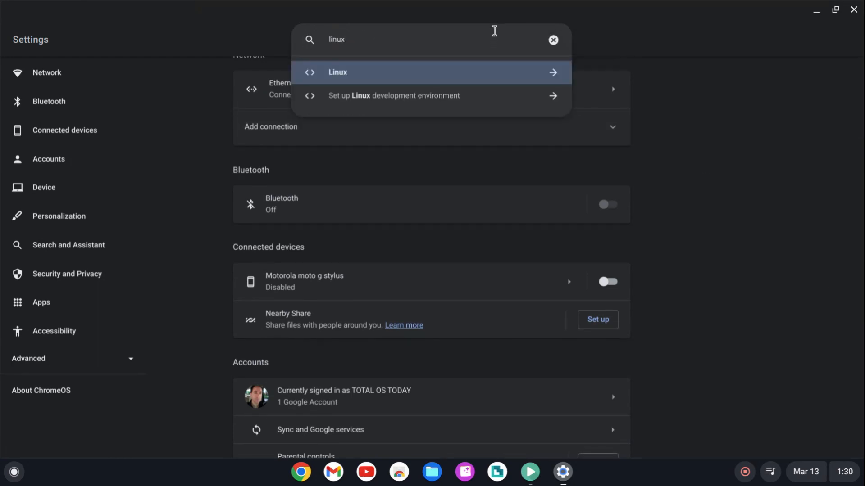
Step: From Device settings view Storage management (32.9 GB in use) and return to the Device list
{"action": "left_click", "coordinate": [469, 96]}
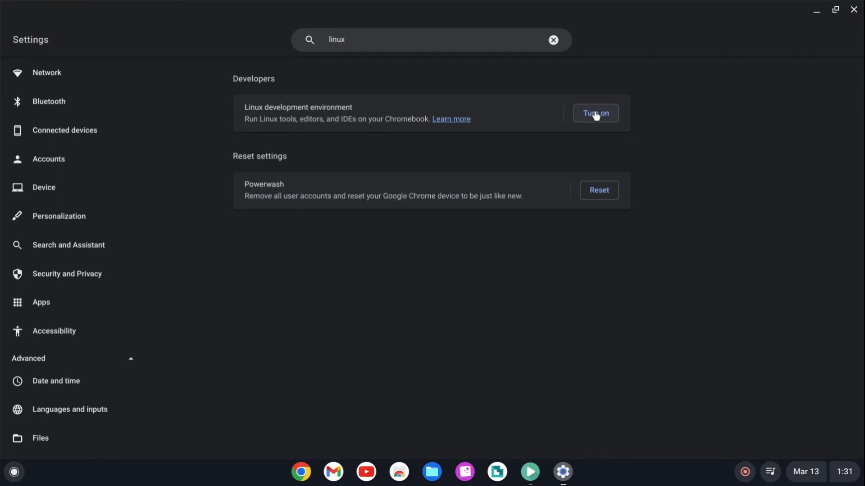
{"action": "left_click", "coordinate": [48, 197]}
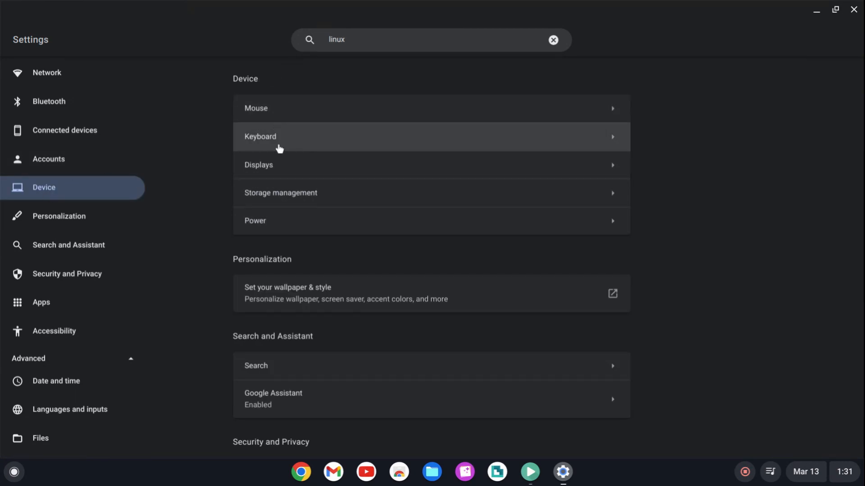
{"action": "left_click", "coordinate": [305, 192]}
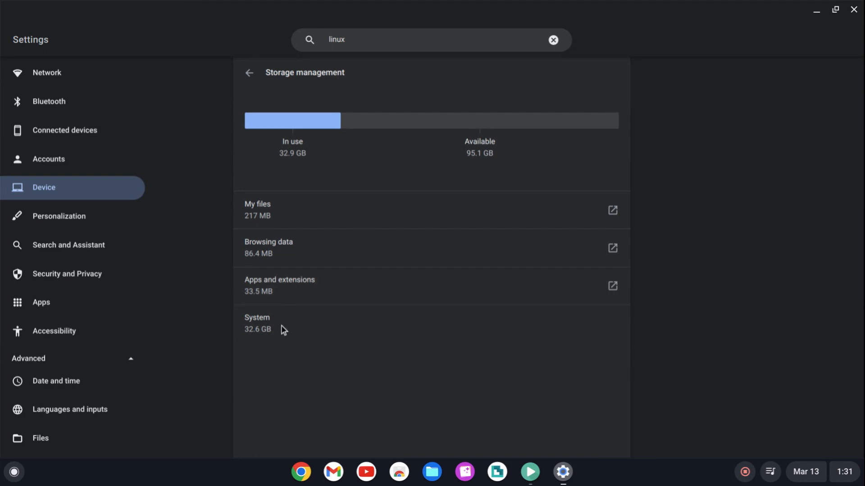
{"action": "left_click", "coordinate": [249, 72]}
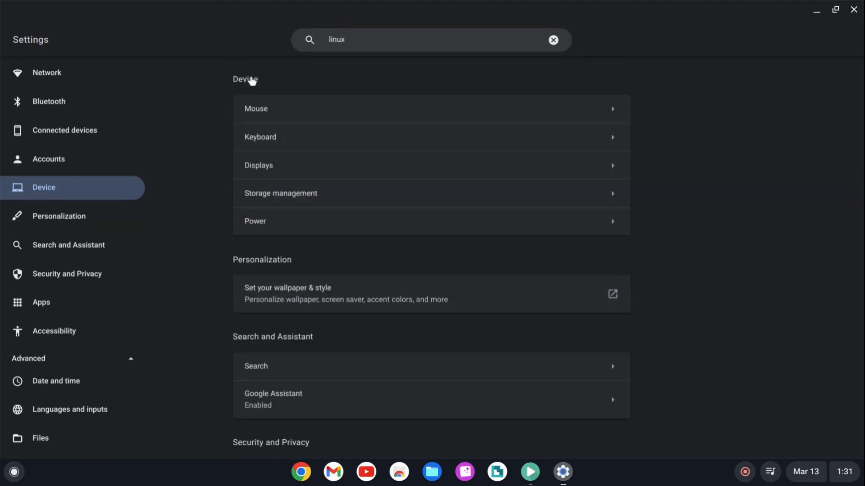
Step: Show the Displays page and peek at the Resolution choices without changing 1920 x 1080
{"action": "left_click", "coordinate": [284, 166]}
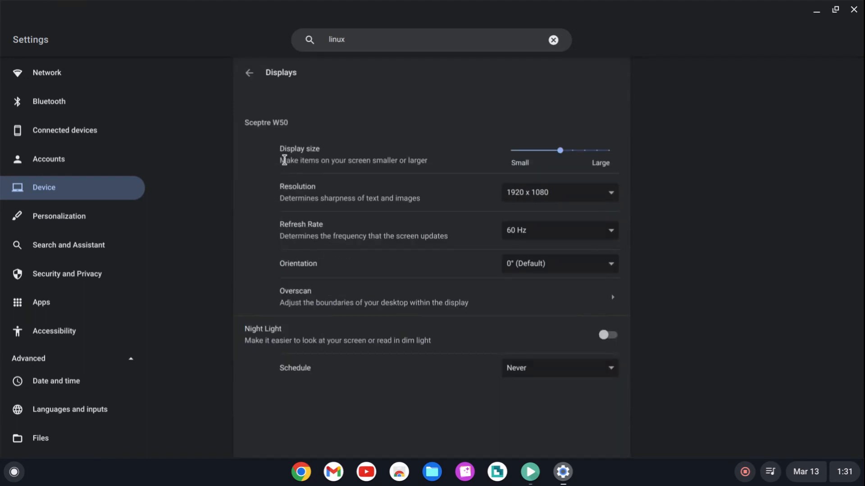
{"action": "left_click", "coordinate": [591, 196]}
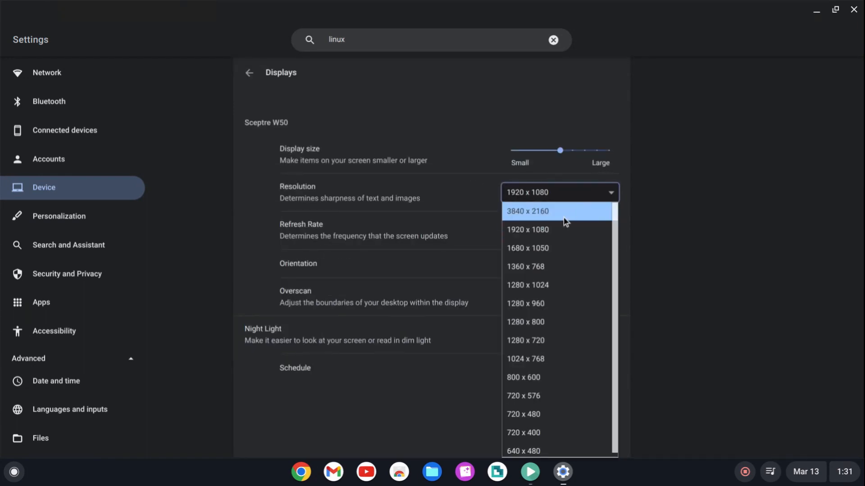
{"action": "left_click", "coordinate": [548, 132]}
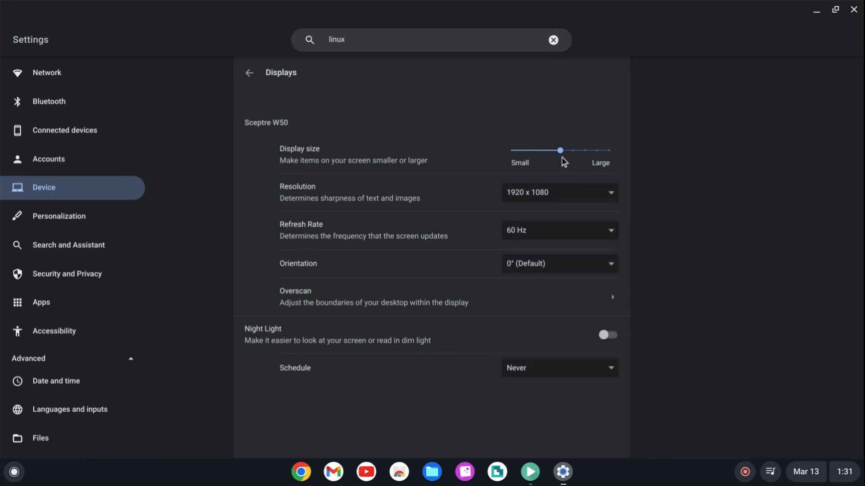
Step: Drag Display size through 110%, 120% and 140%, then bring it back down
{"action": "left_click", "coordinate": [560, 151]}
{"action": "left_click_drag", "start_coordinate": [560, 151], "coordinate": [543, 155]}
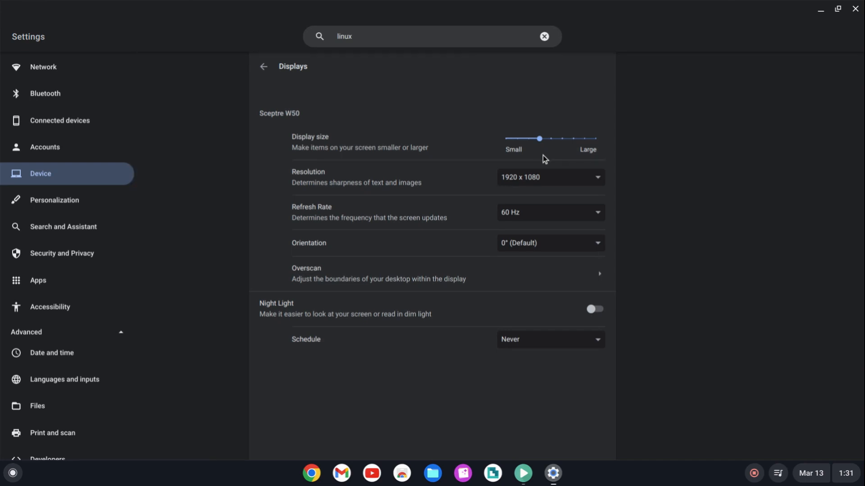
{"action": "left_click_drag", "start_coordinate": [540, 140], "coordinate": [511, 138]}
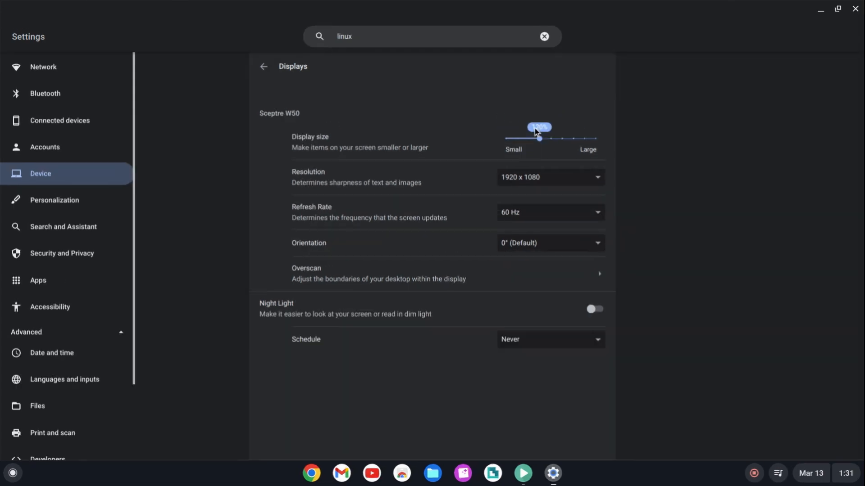
{"action": "left_click", "coordinate": [542, 129]}
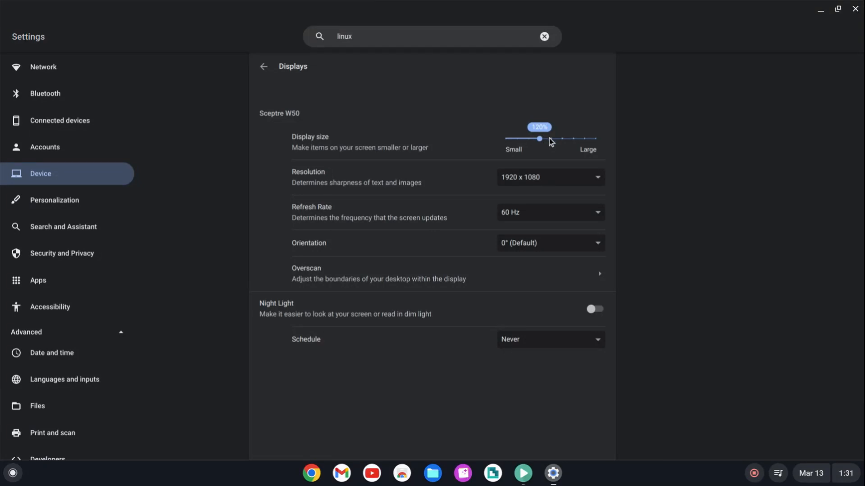
{"action": "left_click", "coordinate": [562, 140]}
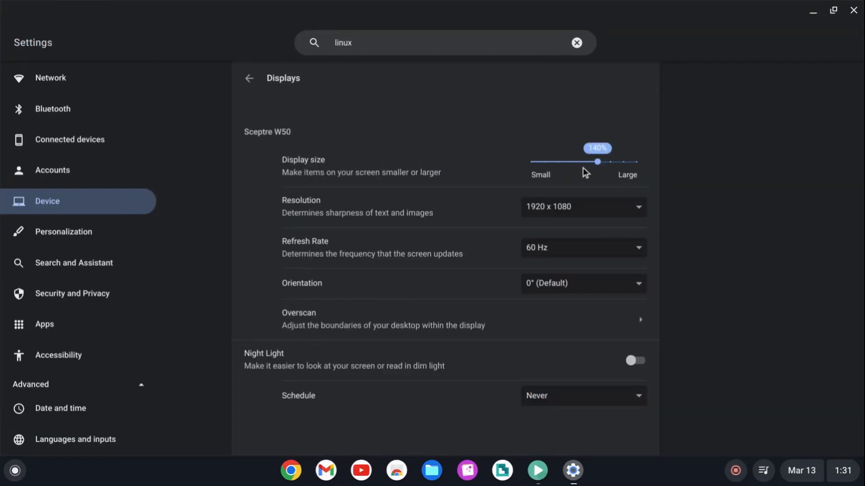
{"action": "left_click", "coordinate": [578, 164]}
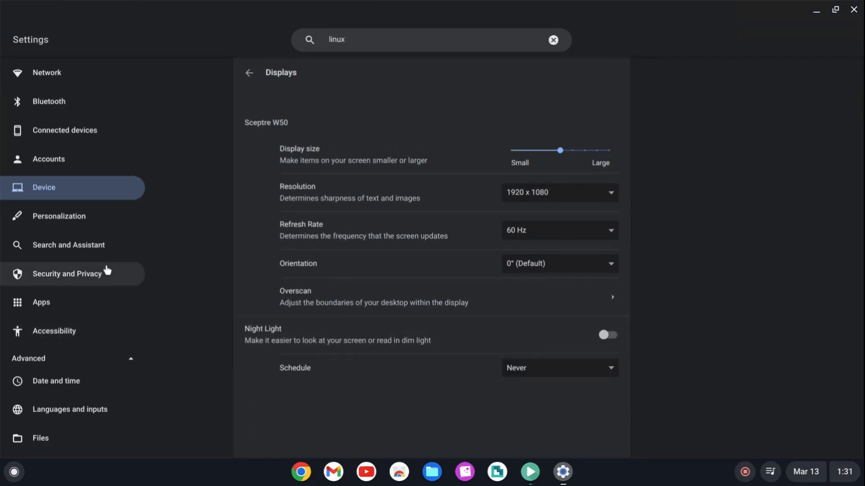
{"action": "scroll", "coordinate": [98, 252], "scroll_direction": "down", "scroll_amount": 3}
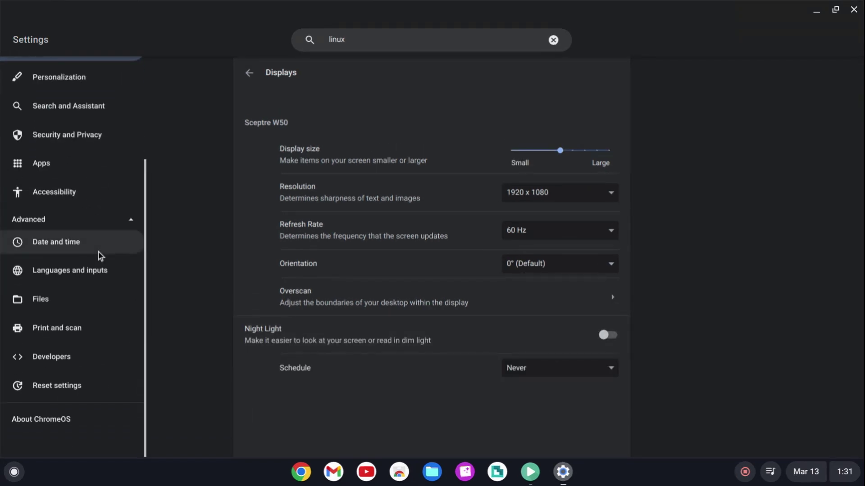
Step: Go to About ChromeOS and glance at Firmware updates for external devices
{"action": "left_click", "coordinate": [54, 420]}
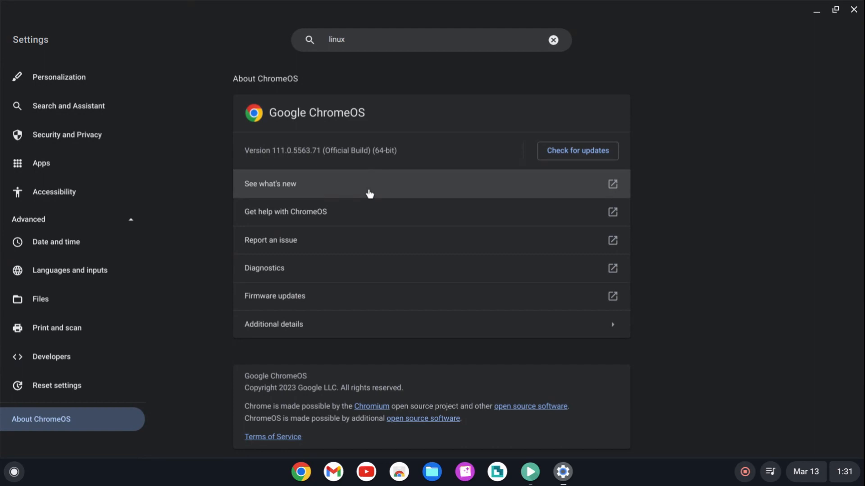
{"action": "left_click", "coordinate": [327, 295]}
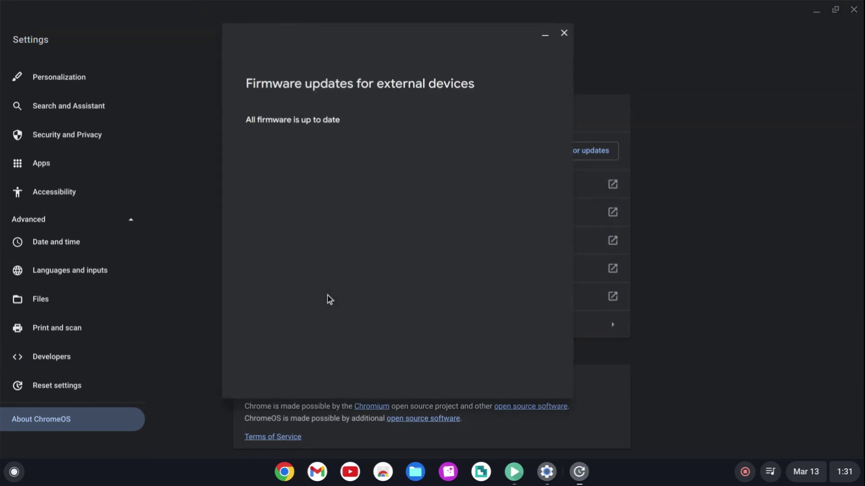
{"action": "left_click", "coordinate": [564, 33]}
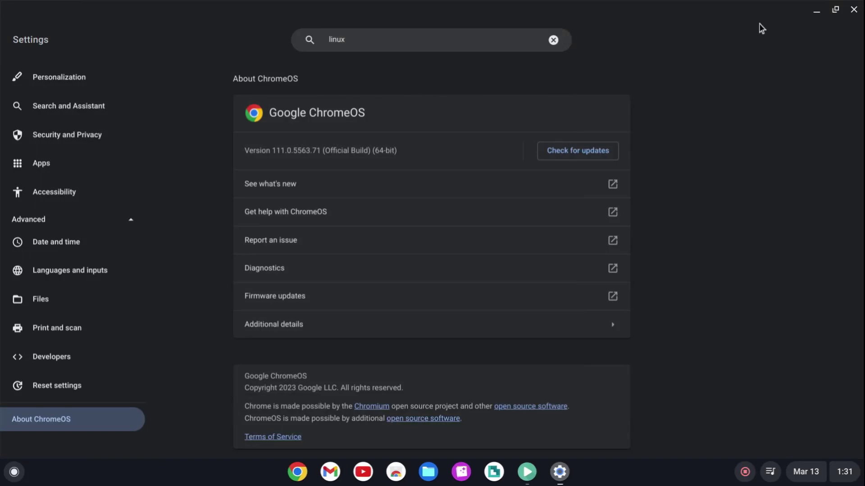
Step: Minimize and restore Settings a few times, then run Check for updates, confirming it is up to date
{"action": "left_click", "coordinate": [820, 18]}
{"action": "left_click", "coordinate": [564, 472]}
{"action": "left_click", "coordinate": [565, 473]}
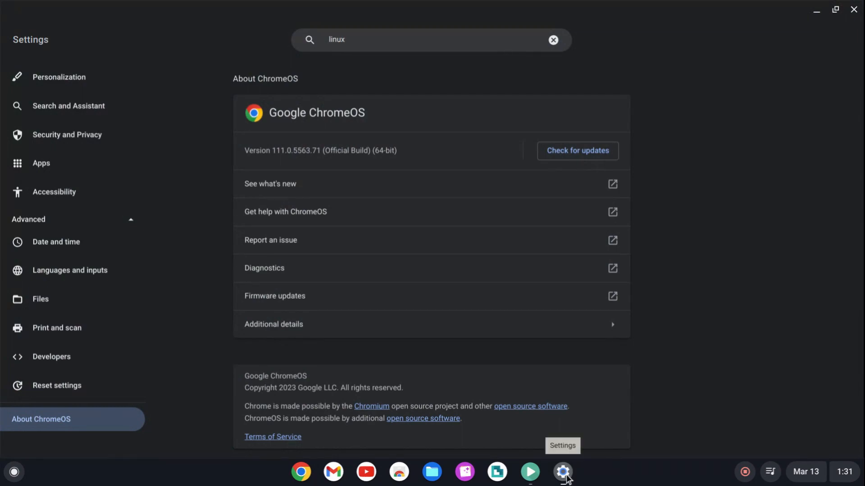
{"action": "left_click", "coordinate": [565, 471]}
{"action": "left_click", "coordinate": [564, 472]}
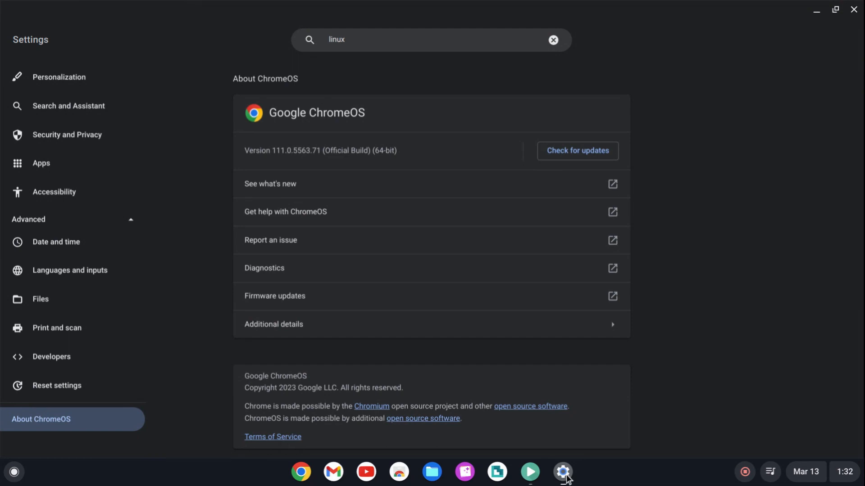
{"action": "left_click", "coordinate": [594, 151]}
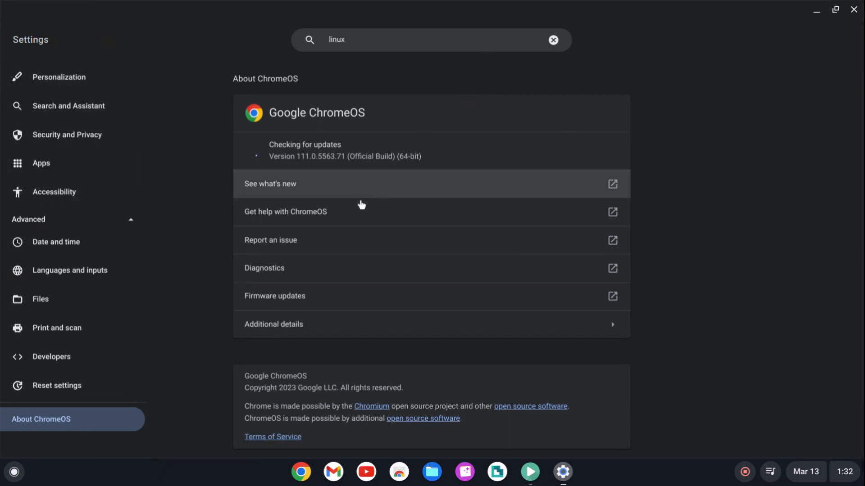
Step: View Change channel under Additional details, keep stable, close Settings and launch Files
{"action": "left_click", "coordinate": [300, 324]}
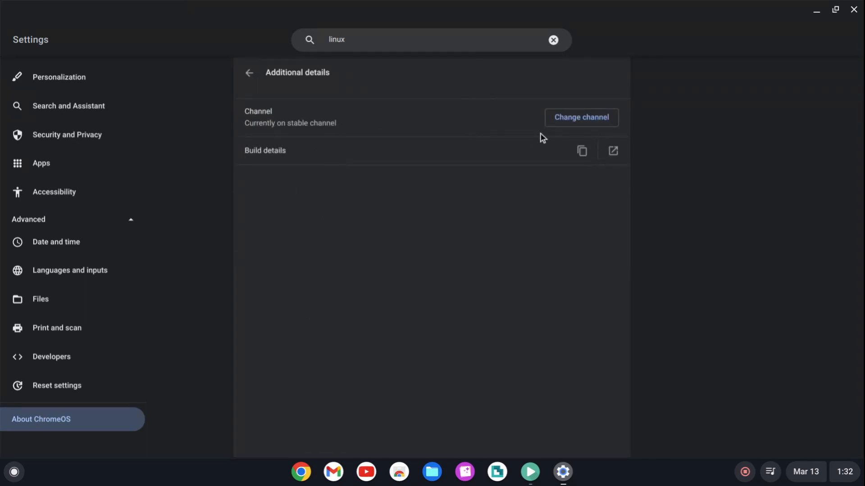
{"action": "left_click", "coordinate": [571, 118]}
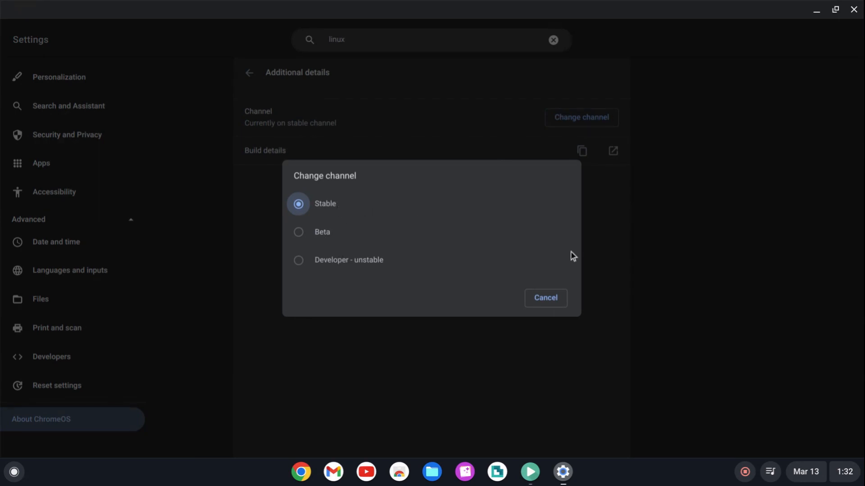
{"action": "left_click", "coordinate": [555, 298]}
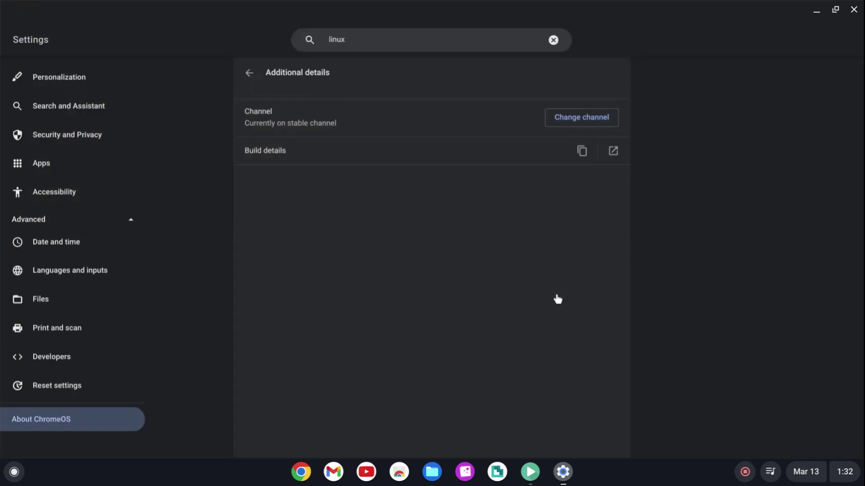
{"action": "left_click", "coordinate": [854, 10]}
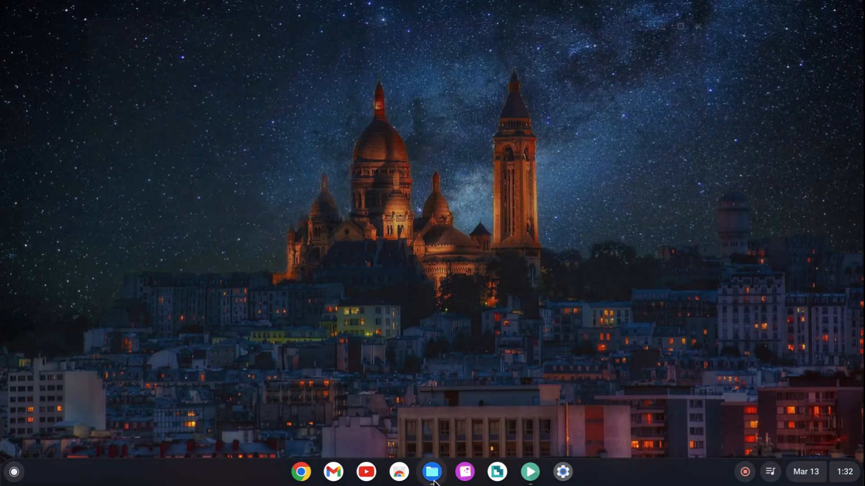
{"action": "left_click", "coordinate": [432, 472]}
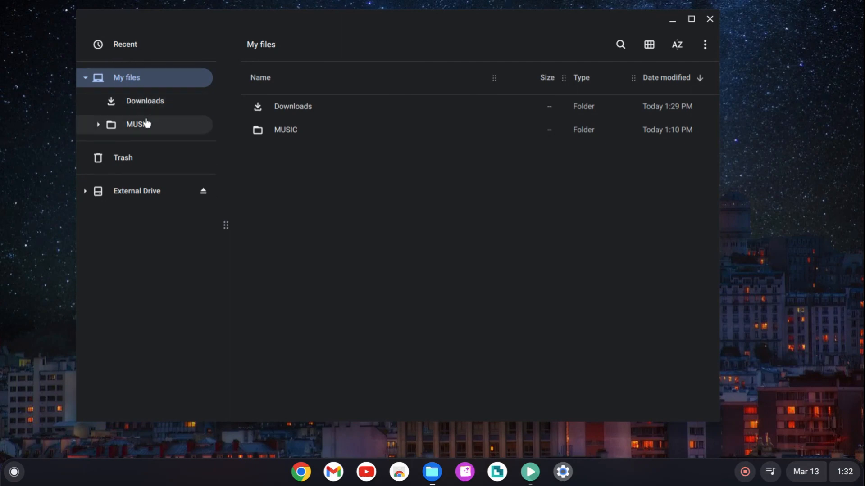
Step: Browse the External Drive, look inside its home folder (only tostoday), and go back to the drive root
{"action": "left_click", "coordinate": [147, 191]}
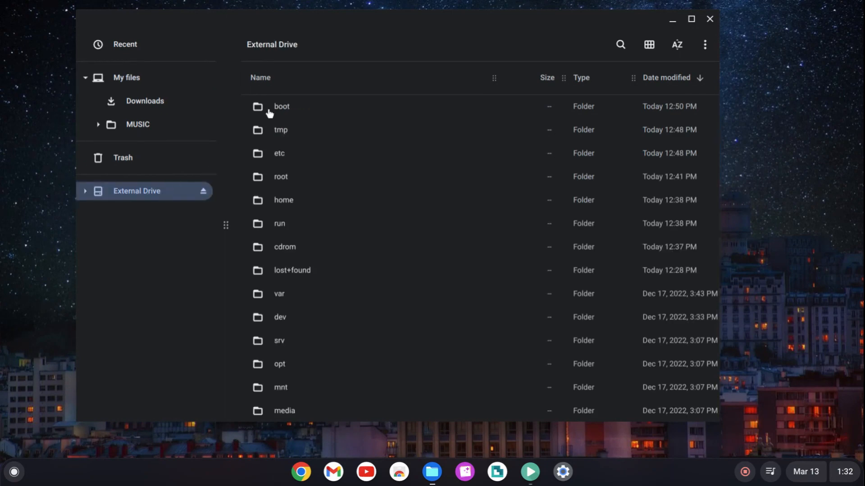
{"action": "scroll", "coordinate": [319, 286], "scroll_direction": "down", "scroll_amount": 1}
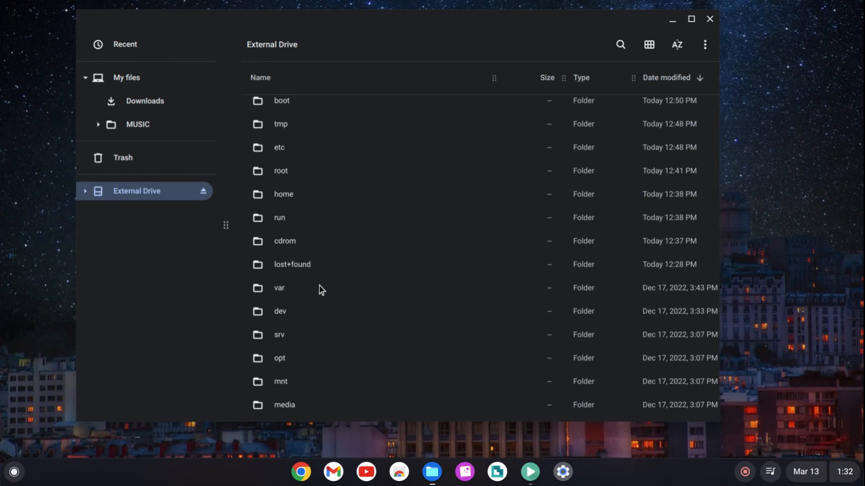
{"action": "left_click", "coordinate": [288, 198]}
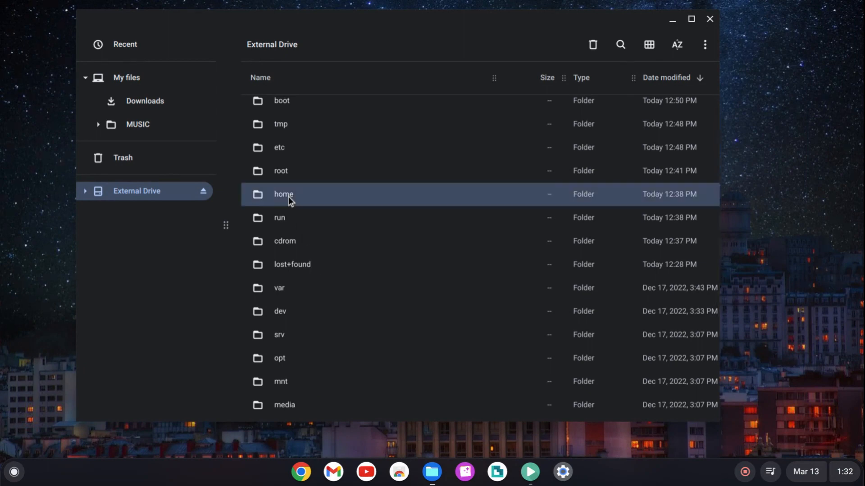
{"action": "double_click", "coordinate": [288, 199]}
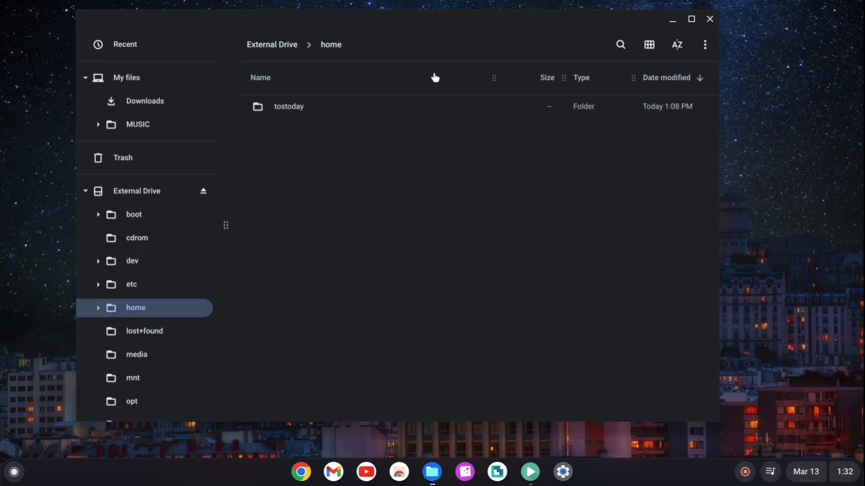
{"action": "left_click", "coordinate": [270, 44]}
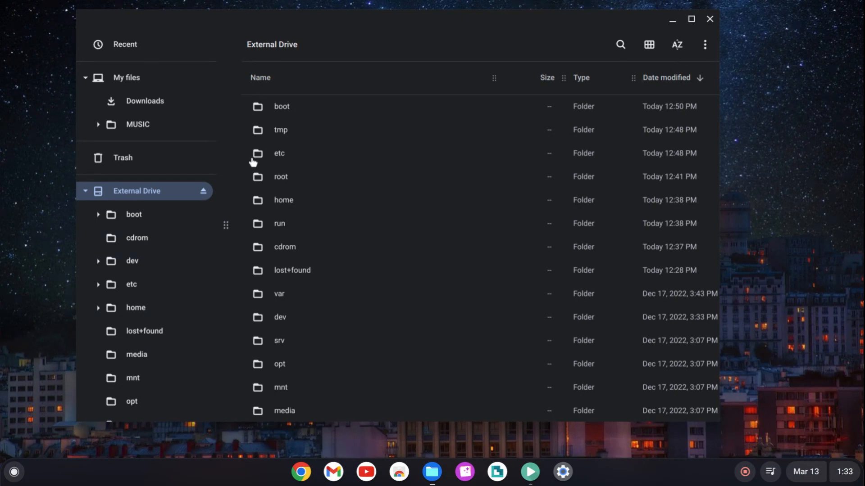
Step: Create a New folder in My files and pin it to the shelf
{"action": "left_click", "coordinate": [126, 77]}
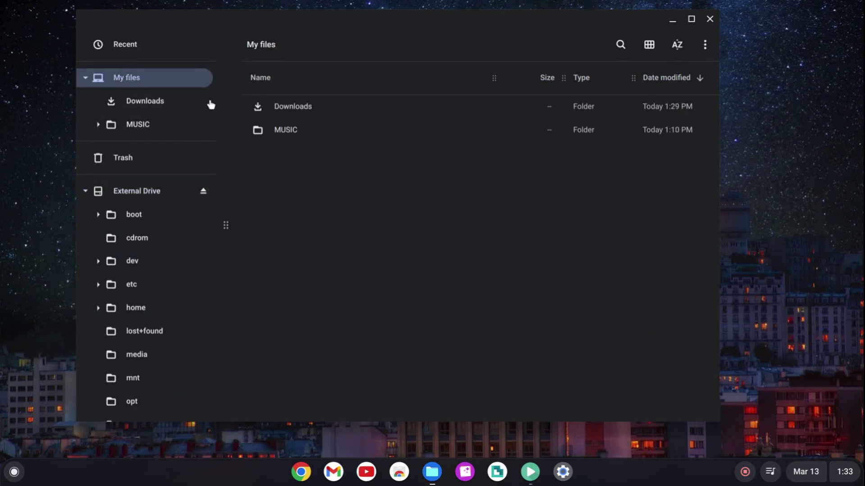
{"action": "right_click", "coordinate": [297, 184]}
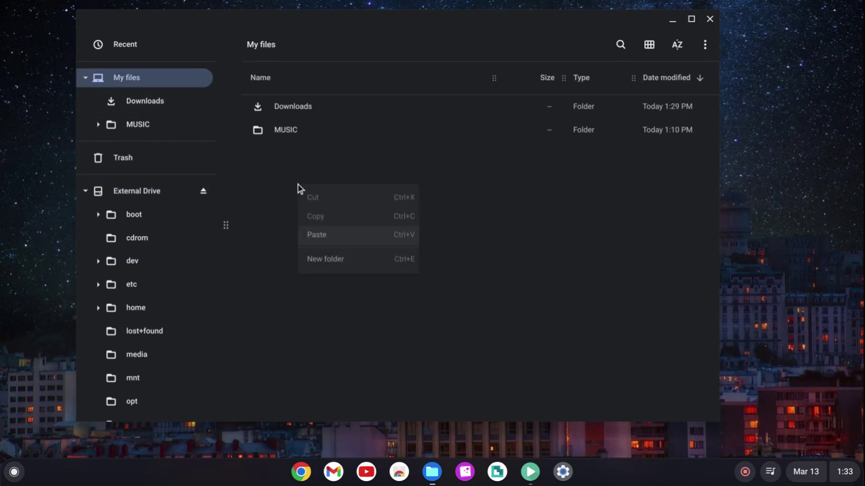
{"action": "left_click", "coordinate": [355, 257]}
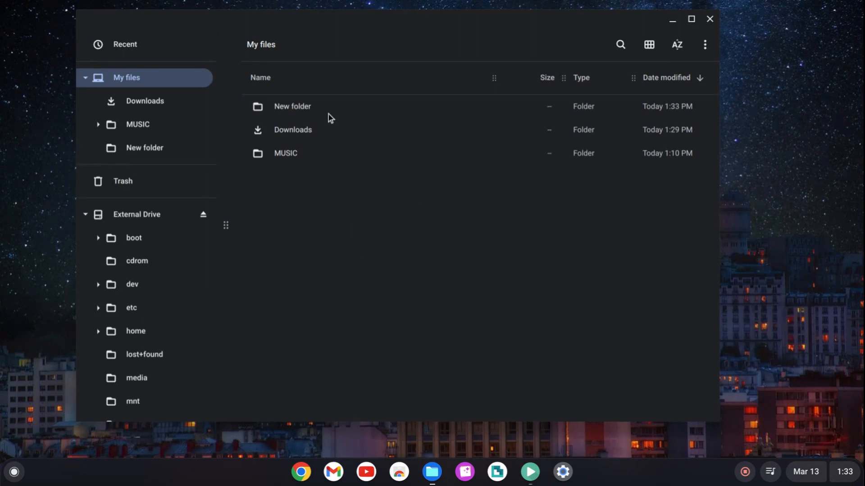
{"action": "left_click", "coordinate": [312, 108]}
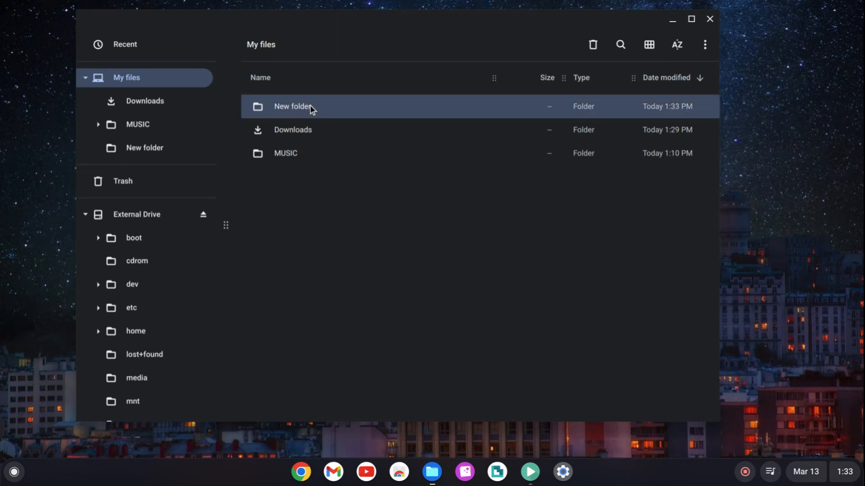
{"action": "right_click", "coordinate": [311, 106]}
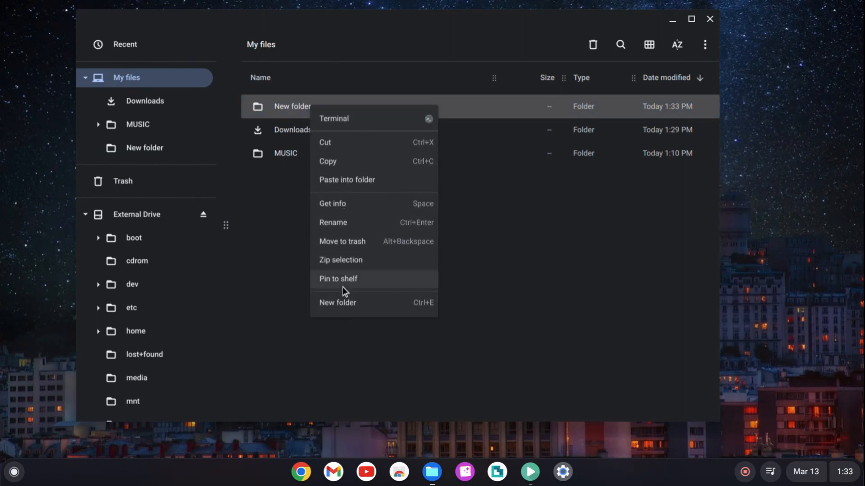
{"action": "left_click", "coordinate": [354, 280]}
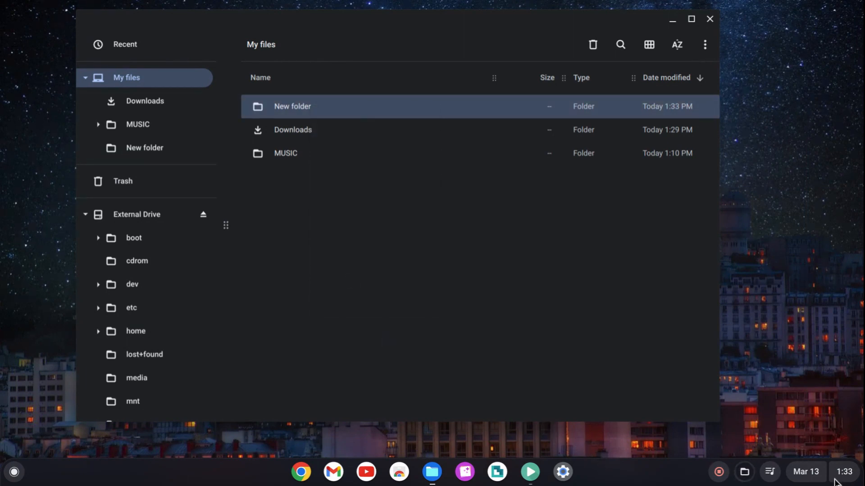
Step: Check the pinned folder's shelf options, then move the folder to trash and dismiss the notice
{"action": "right_click", "coordinate": [745, 474]}
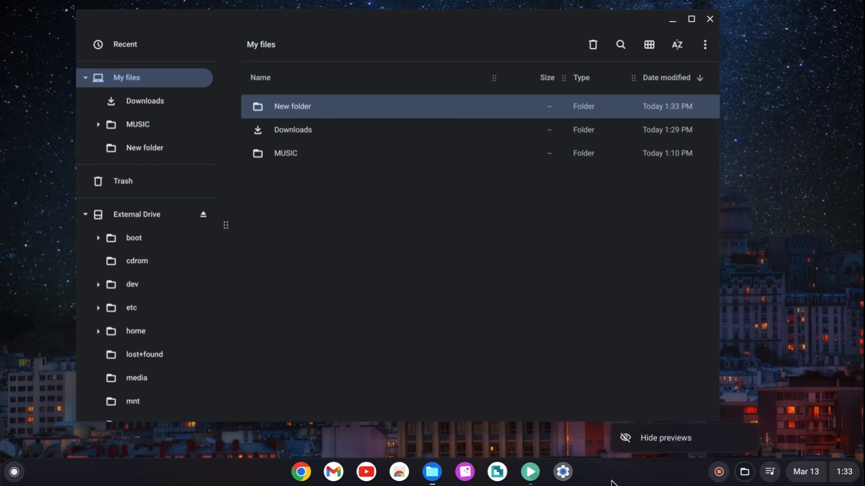
{"action": "left_click", "coordinate": [628, 480]}
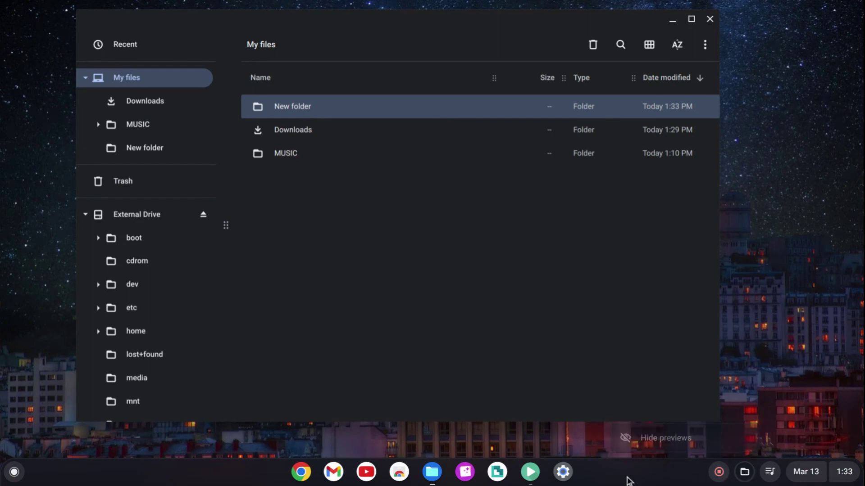
{"action": "right_click", "coordinate": [343, 110]}
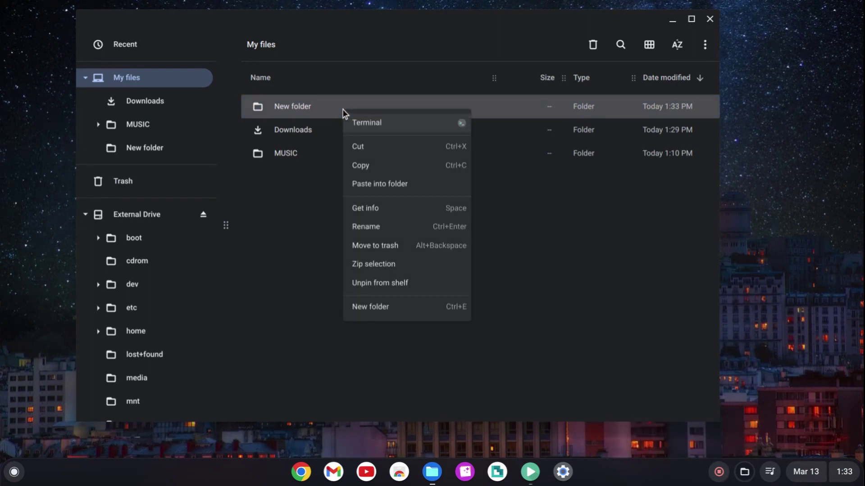
{"action": "left_click", "coordinate": [389, 248]}
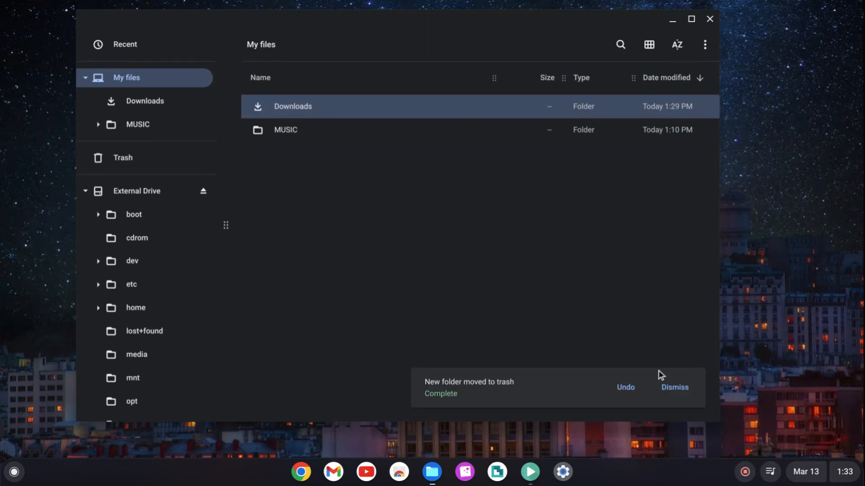
{"action": "left_click", "coordinate": [689, 391]}
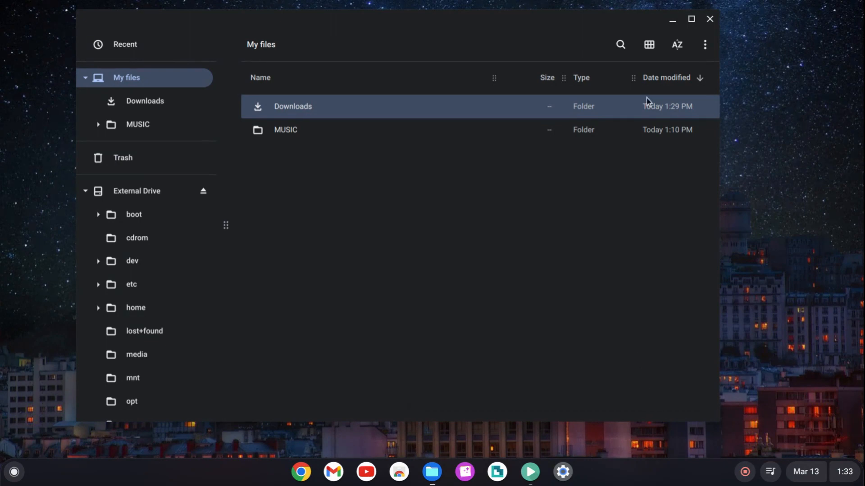
Step: Close the Files window and minimize the Chrome Web Store so the desktop shows
{"action": "left_click", "coordinate": [710, 19]}
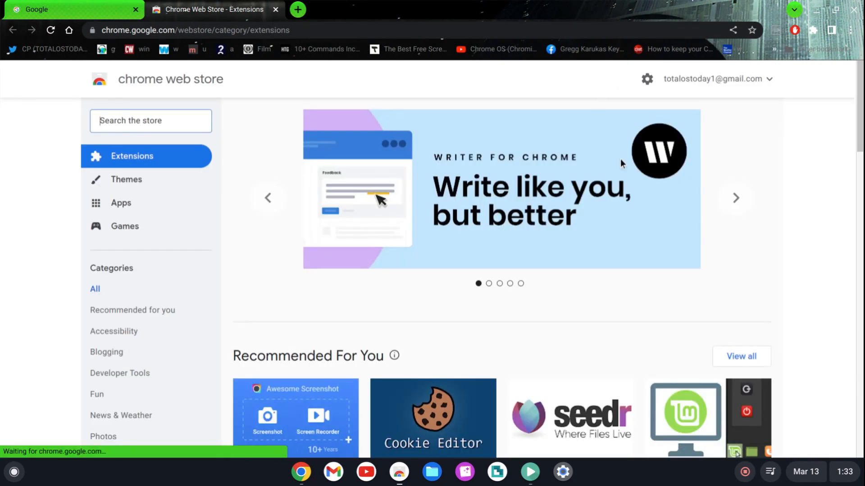
{"action": "left_click", "coordinate": [819, 12]}
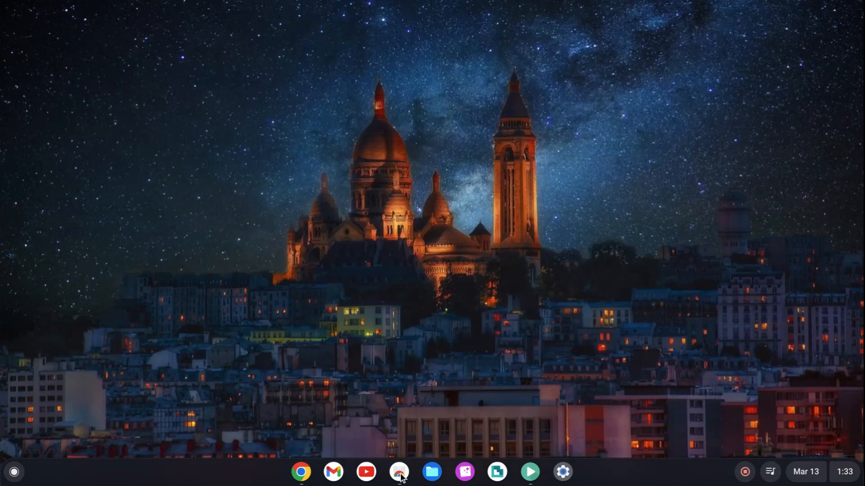
Step: Peek at the Web Store window, check the media controls for the playing music, then open the app launcher
{"action": "left_click", "coordinate": [399, 472]}
{"action": "left_click", "coordinate": [399, 472]}
{"action": "left_click", "coordinate": [771, 472]}
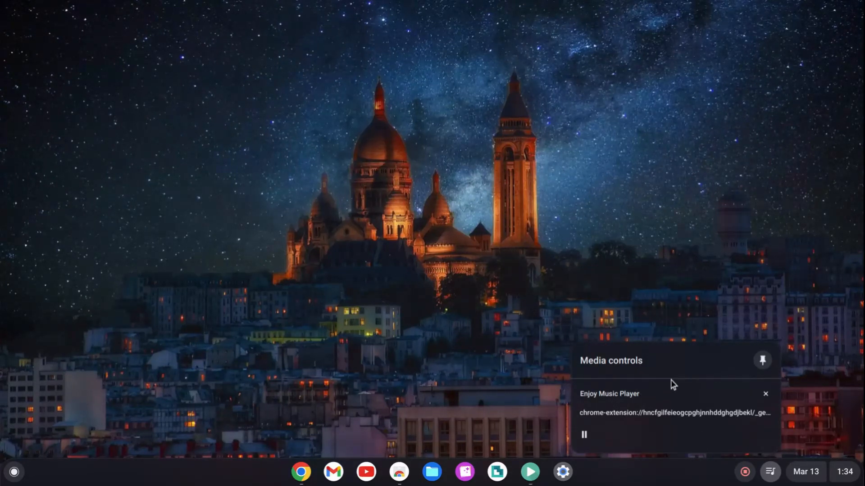
{"action": "left_click", "coordinate": [354, 336]}
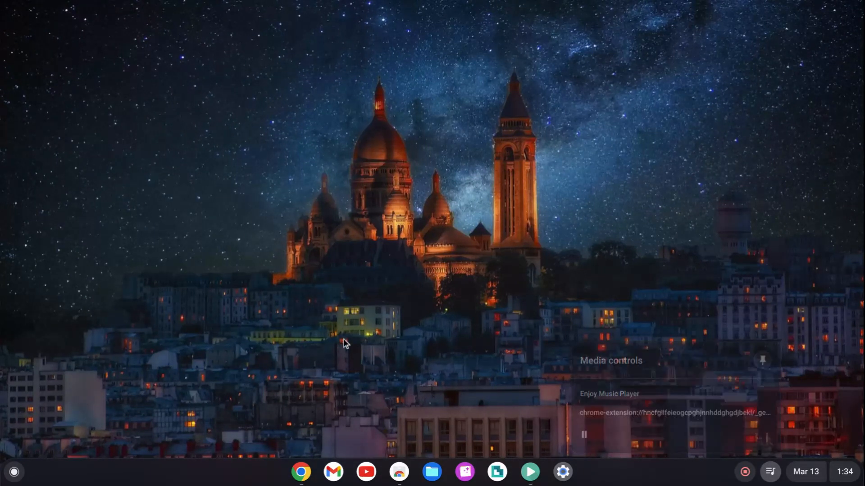
{"action": "left_click", "coordinate": [15, 472]}
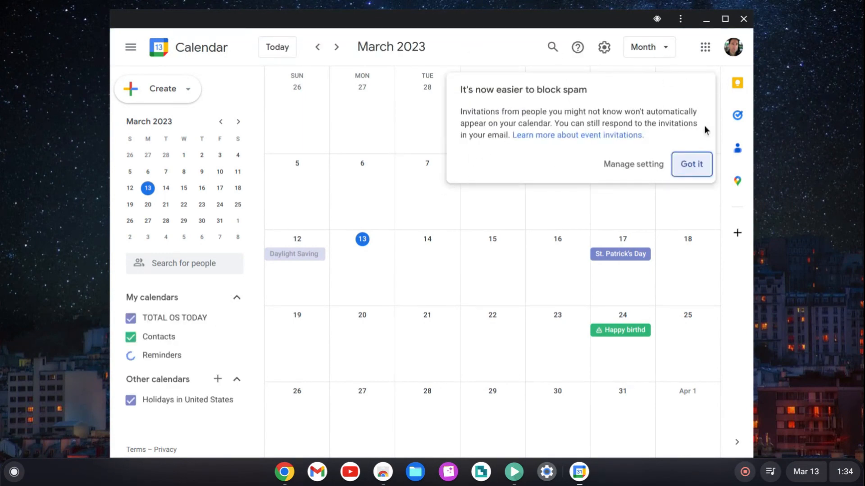
Step: Open the invitation setting from Calendar's spam notice, then minimize and restore the Calendar window
{"action": "left_click", "coordinate": [636, 172]}
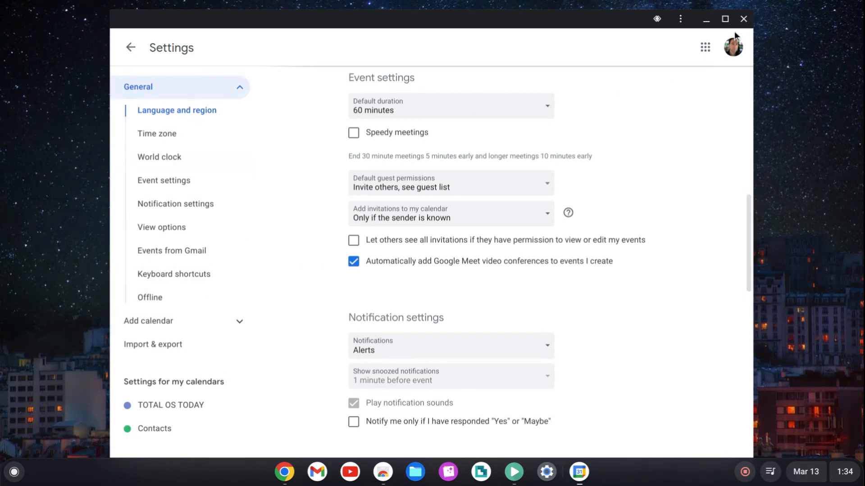
{"action": "left_click", "coordinate": [707, 21]}
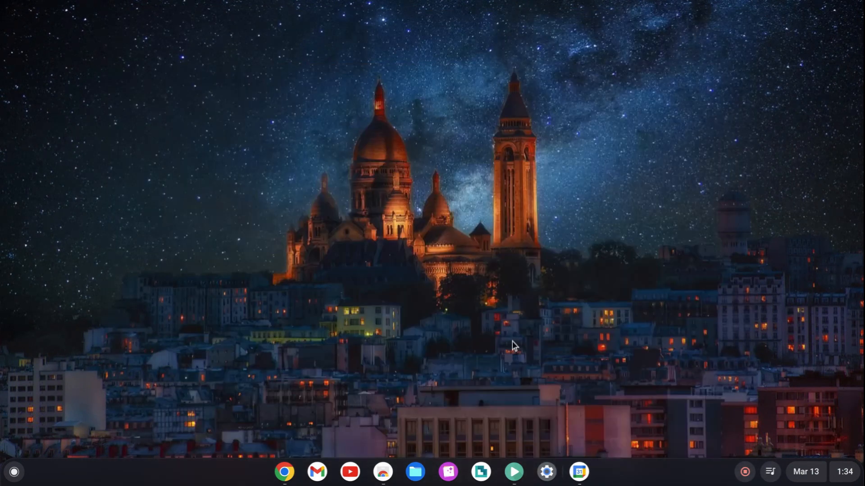
{"action": "left_click", "coordinate": [579, 472]}
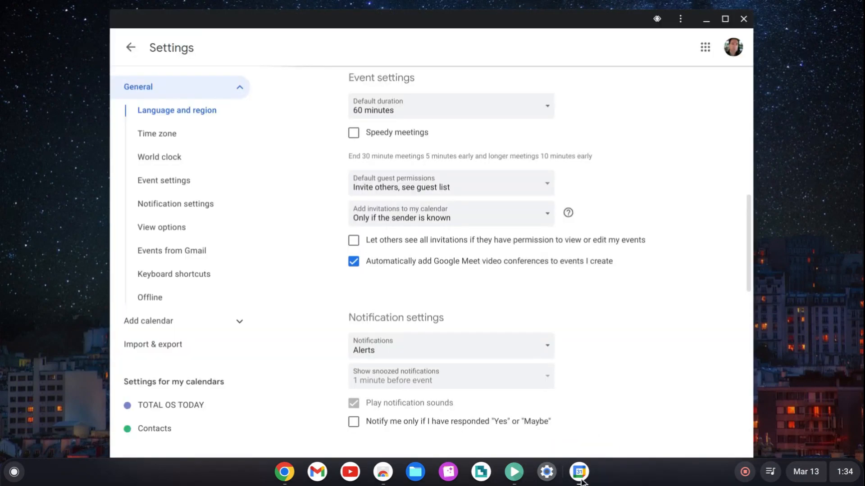
{"action": "left_click", "coordinate": [579, 472]}
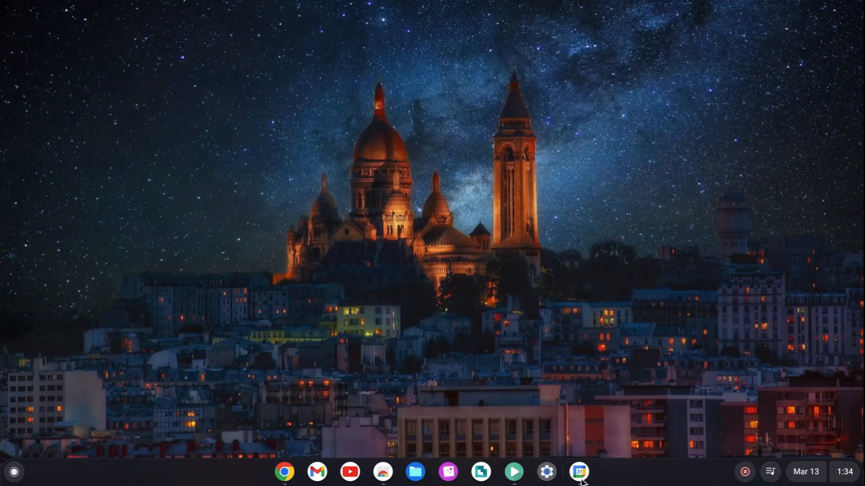
Step: Minimize Calendar again and bring up its shelf icon's app options
{"action": "left_click", "coordinate": [579, 471]}
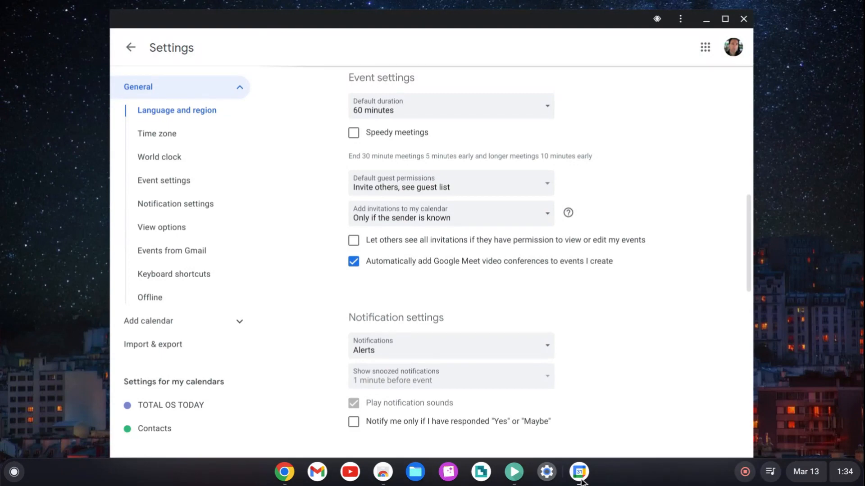
{"action": "left_click", "coordinate": [579, 472]}
{"action": "right_click", "coordinate": [578, 472]}
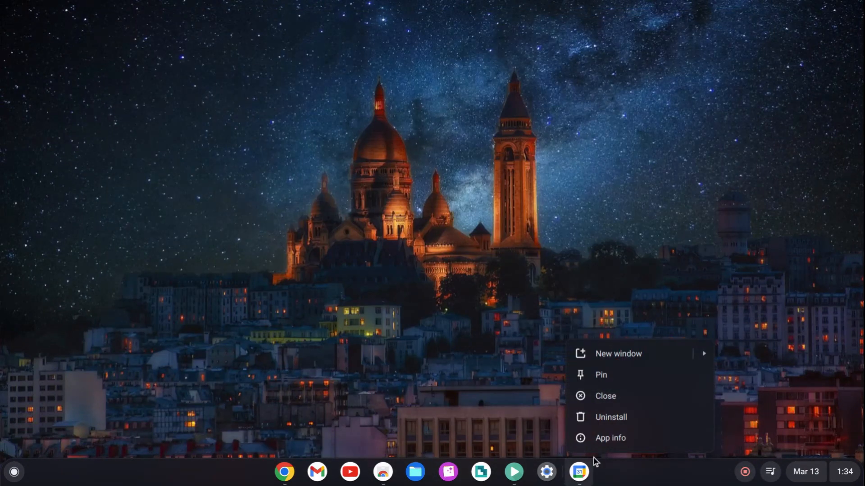
Step: Quit Google Calendar, then open Bit Browser from the shelf and close it a couple of times
{"action": "left_click", "coordinate": [611, 398]}
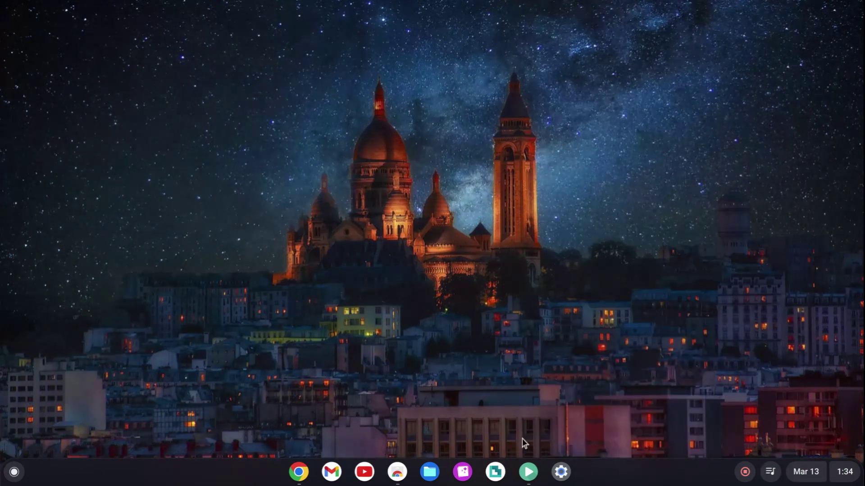
{"action": "left_click", "coordinate": [496, 472]}
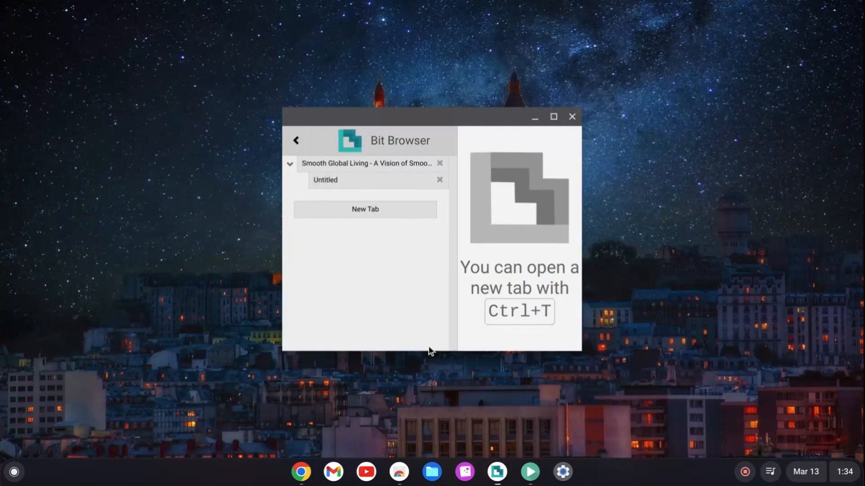
{"action": "left_click", "coordinate": [574, 117]}
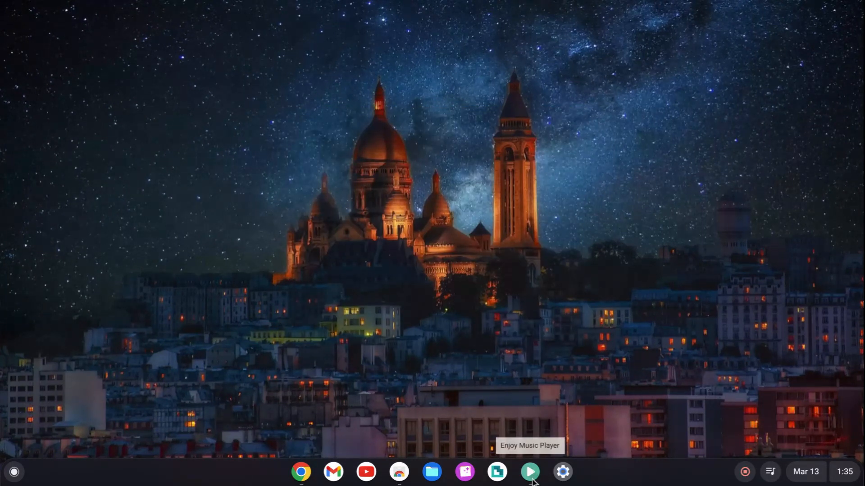
{"action": "left_click", "coordinate": [497, 472]}
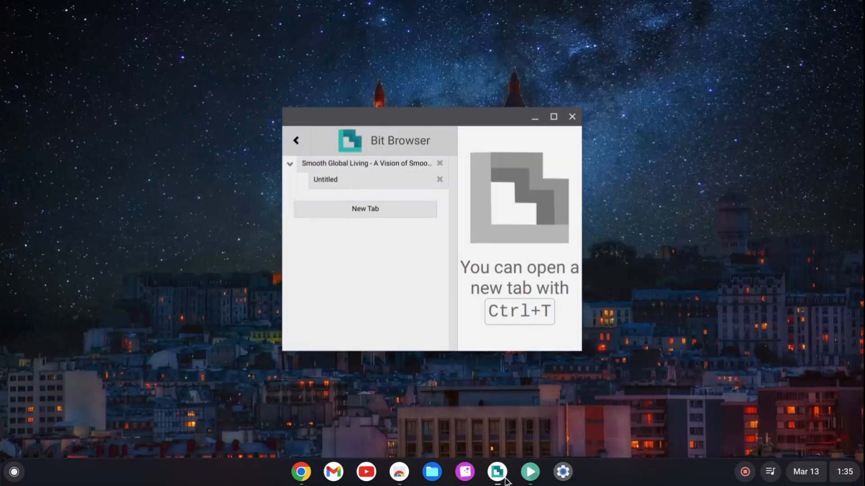
{"action": "left_click", "coordinate": [358, 192]}
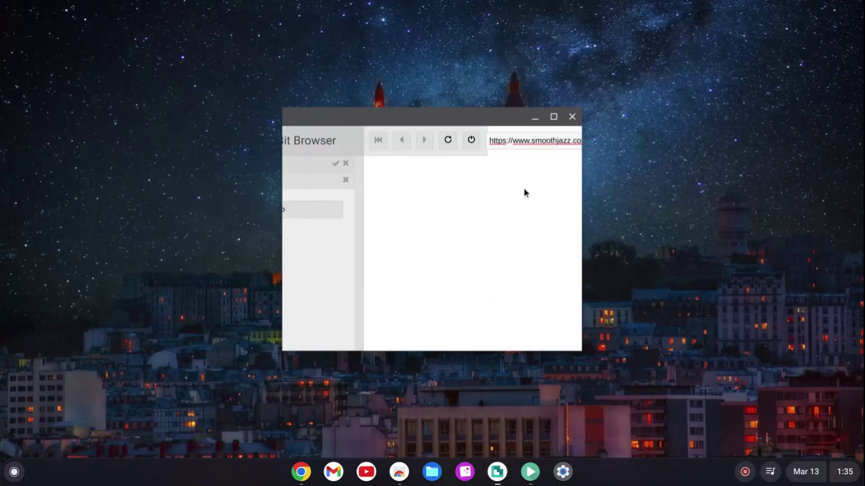
{"action": "left_click", "coordinate": [570, 119]}
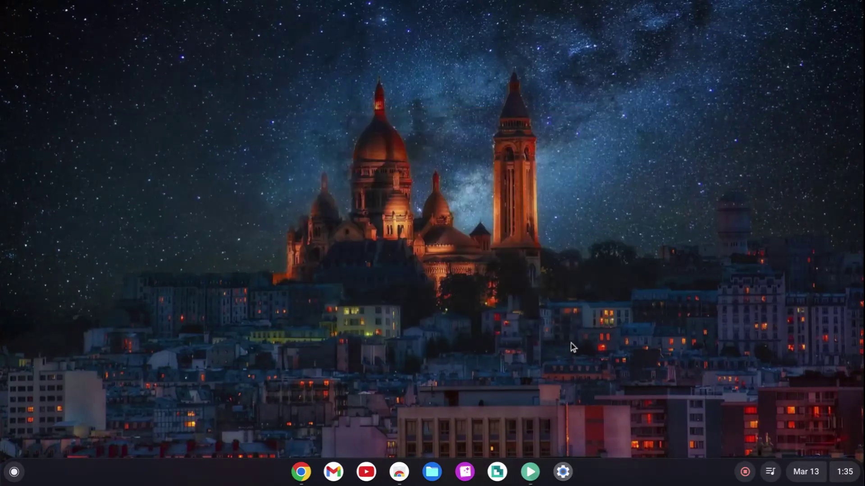
Step: Reopen Bit Browser on a new tab, maximize it, then close it and the Web Store to reveal the desktop
{"action": "left_click", "coordinate": [497, 472]}
{"action": "left_click", "coordinate": [365, 181]}
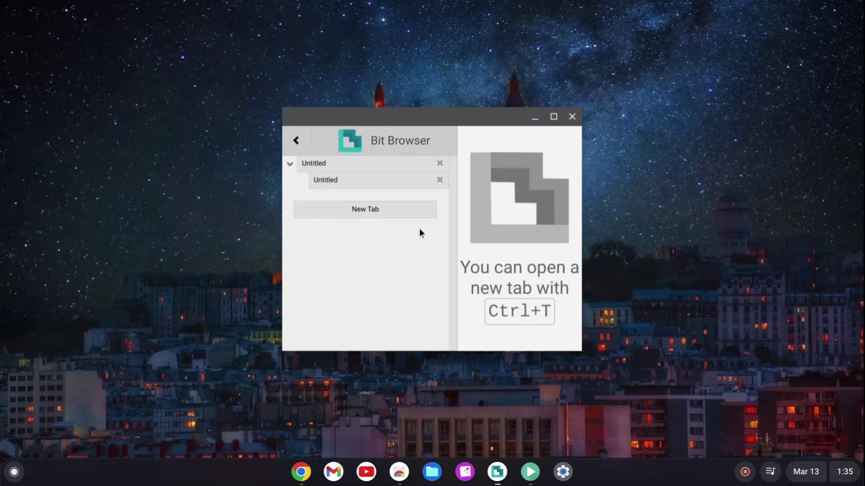
{"action": "left_click", "coordinate": [552, 118]}
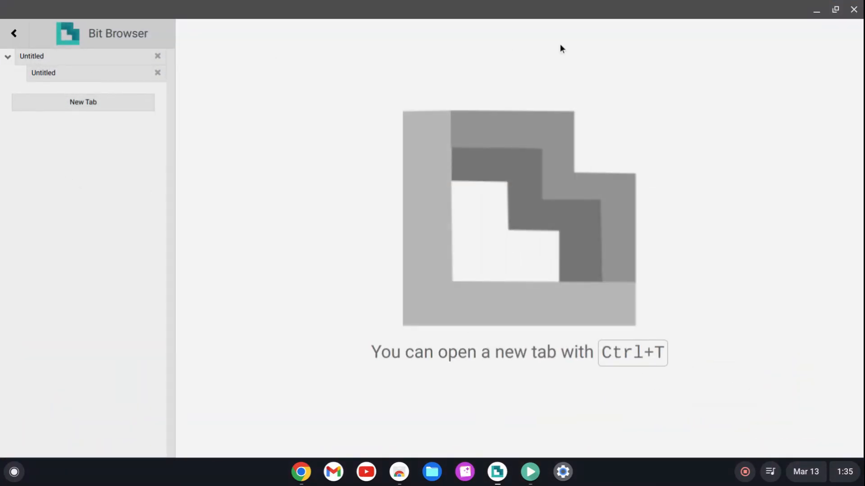
{"action": "left_click", "coordinate": [852, 12]}
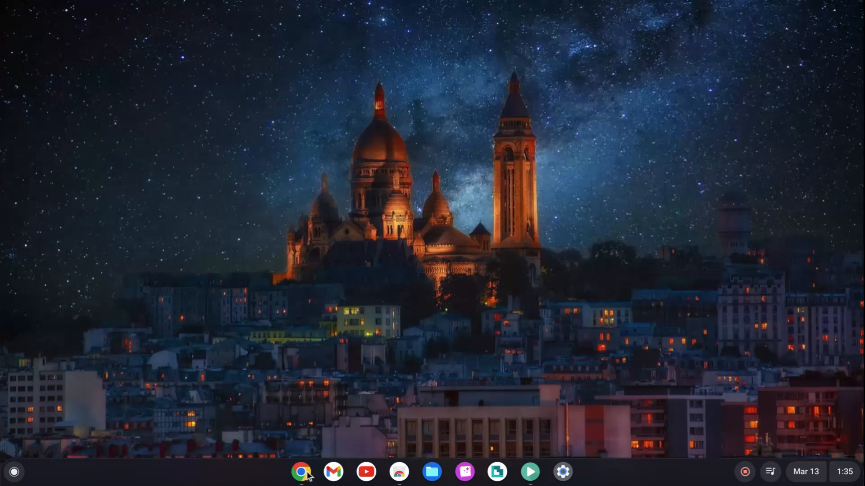
{"action": "left_click", "coordinate": [299, 471]}
{"action": "left_click", "coordinate": [843, 13]}
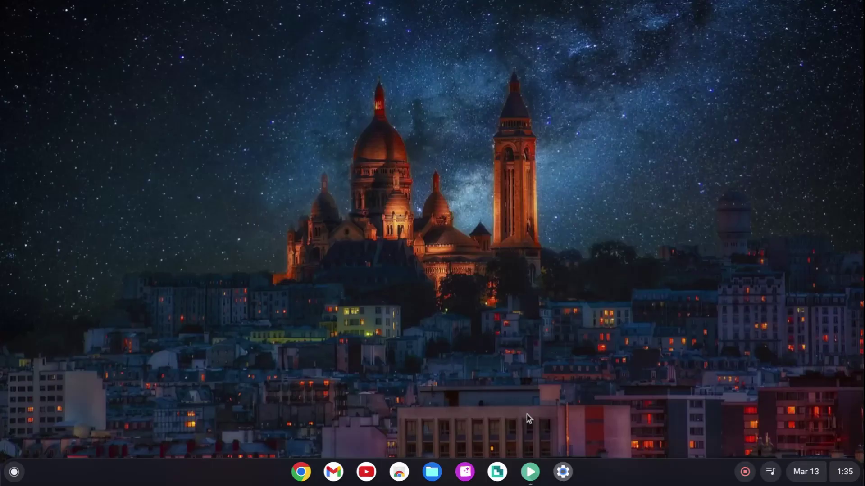
Step: Launch Bit Browser again and make its window fill the screen
{"action": "left_click", "coordinate": [498, 472]}
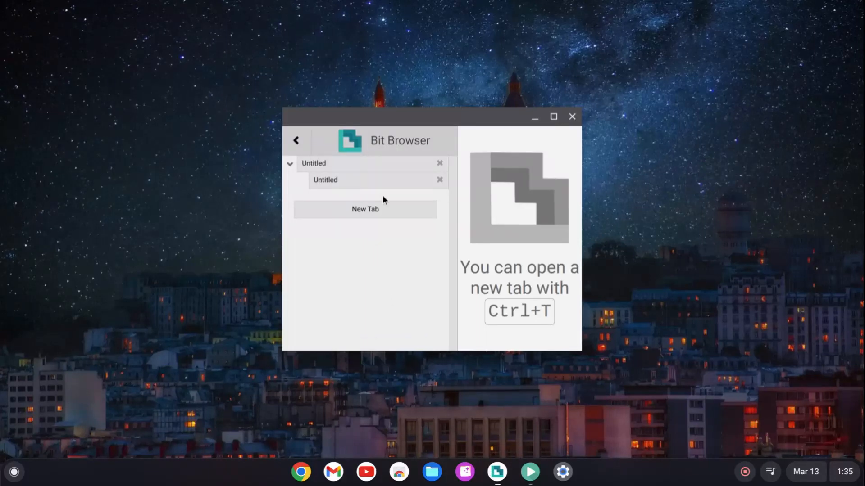
{"action": "left_click", "coordinate": [553, 116]}
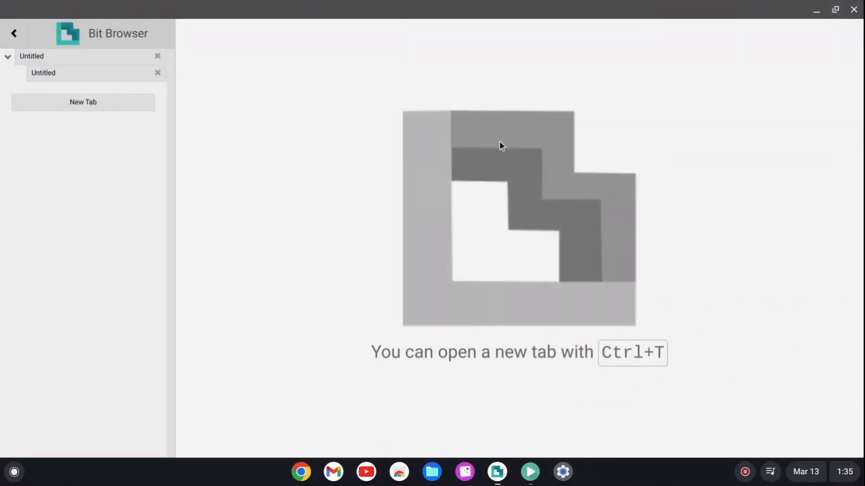
Step: Load smoothjazz.com full width, dismiss the JazzBlast signup popup and return to the top of the page
{"action": "left_click", "coordinate": [99, 62]}
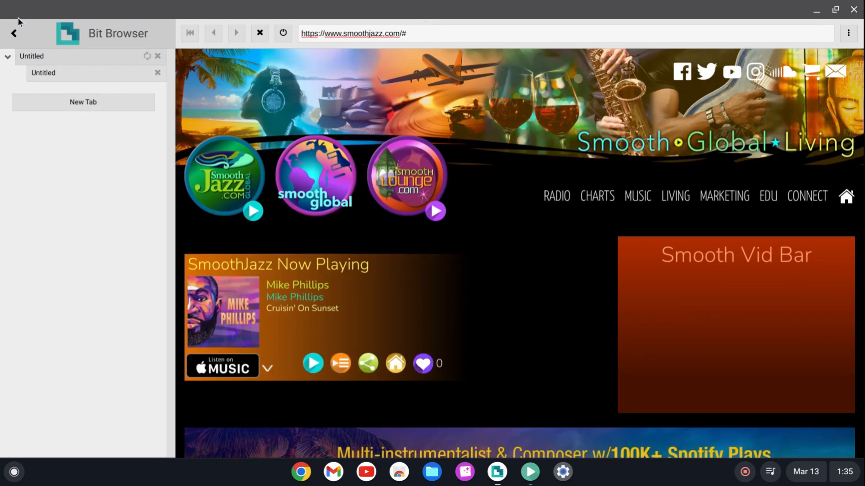
{"action": "left_click", "coordinate": [14, 33]}
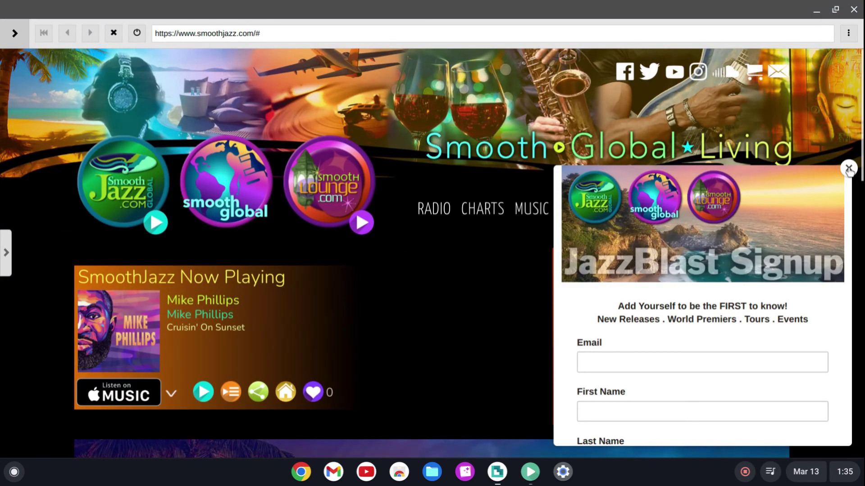
{"action": "left_click", "coordinate": [848, 168]}
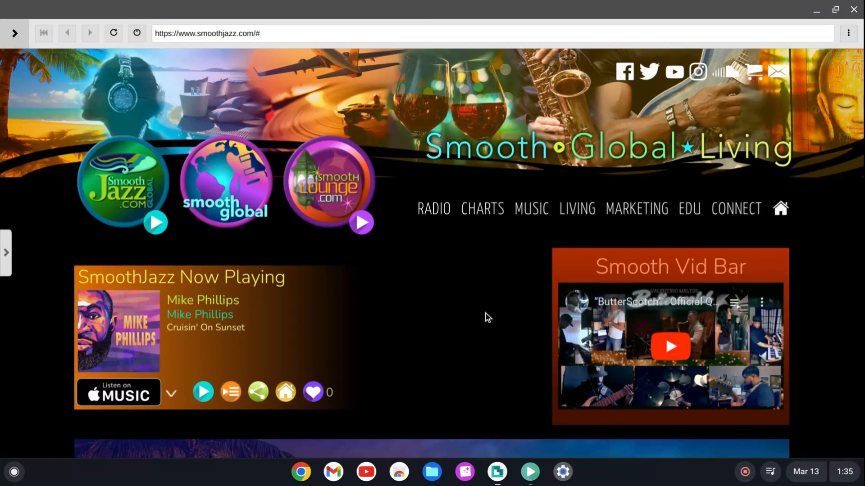
{"action": "scroll", "coordinate": [487, 318], "scroll_direction": "down", "scroll_amount": 3}
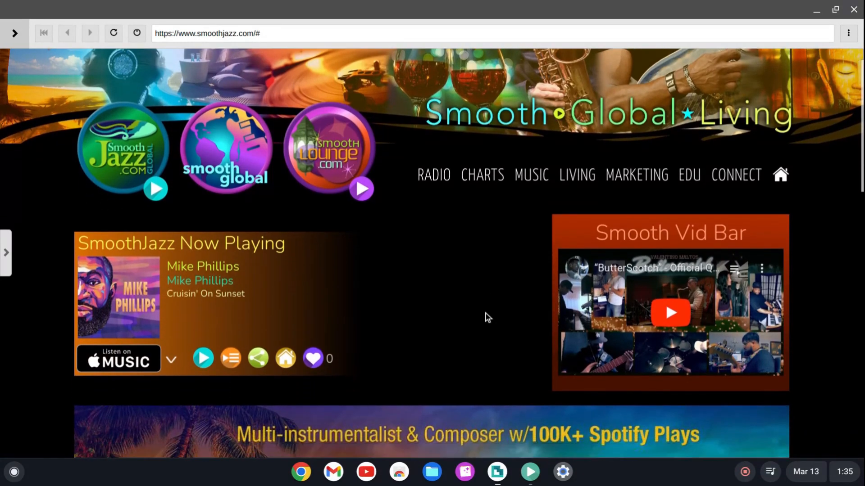
{"action": "scroll", "coordinate": [485, 314], "scroll_direction": "down", "scroll_amount": 2}
{"action": "scroll", "coordinate": [483, 311], "scroll_direction": "up", "scroll_amount": 3}
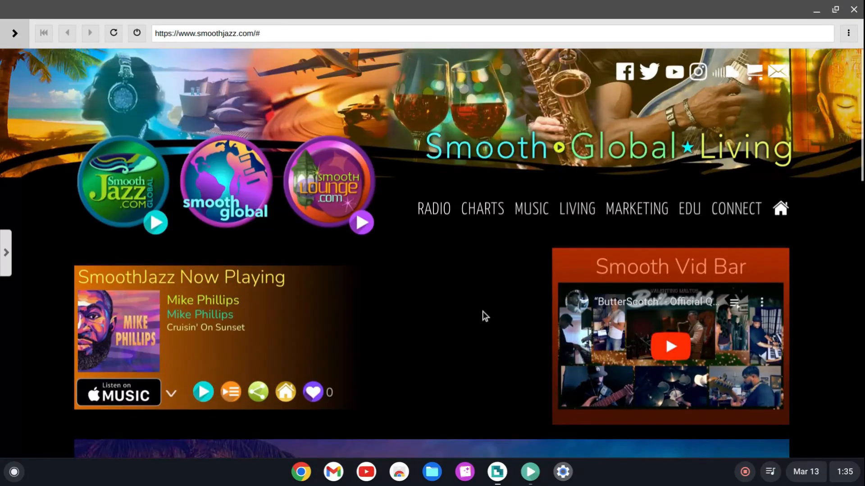
{"action": "scroll", "coordinate": [483, 311], "scroll_direction": "down", "scroll_amount": 10}
{"action": "scroll", "coordinate": [482, 311], "scroll_direction": "down", "scroll_amount": 5}
{"action": "scroll", "coordinate": [482, 312], "scroll_direction": "down", "scroll_amount": 5}
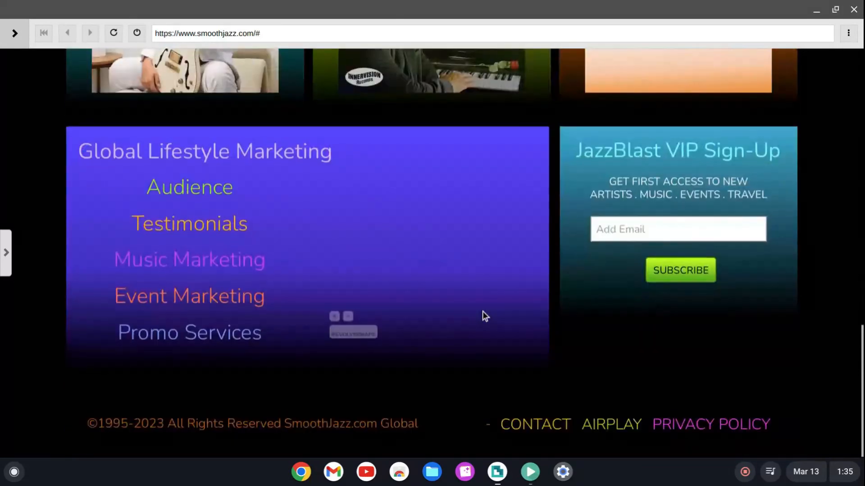
{"action": "key", "text": "Home"}
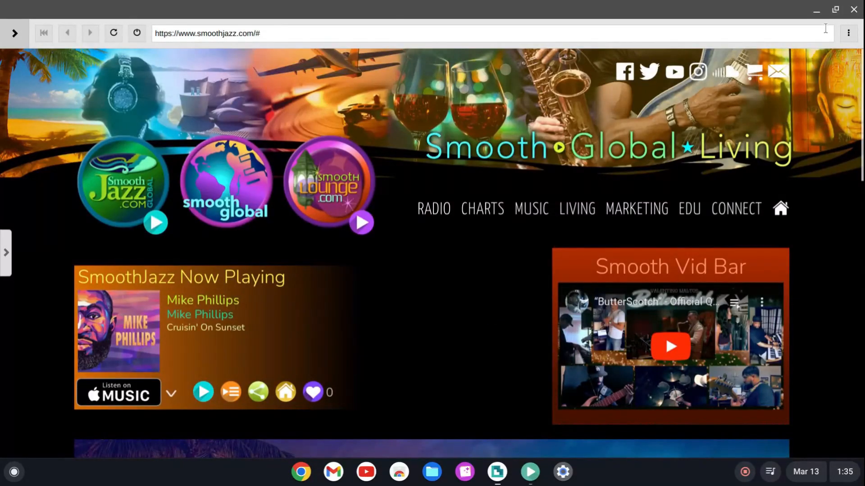
Step: Minimize and restore the browser window from the shelf, then show the list of open tabs
{"action": "left_click", "coordinate": [820, 14]}
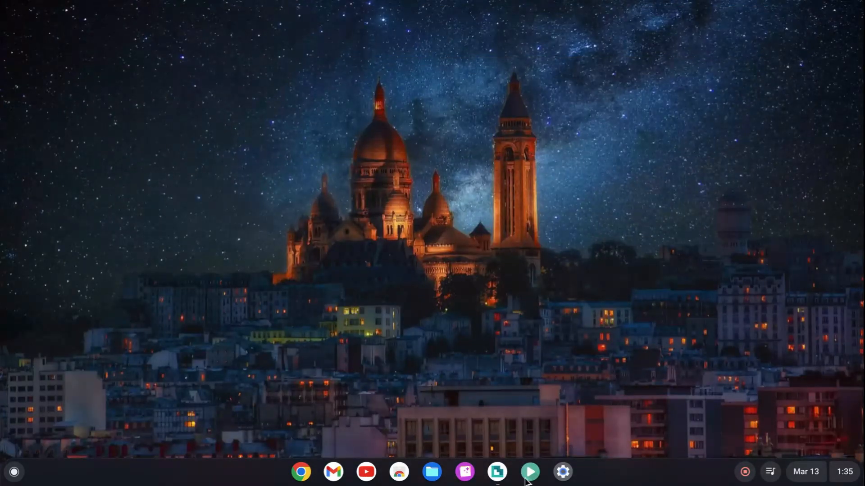
{"action": "left_click", "coordinate": [499, 472]}
{"action": "left_click", "coordinate": [498, 473]}
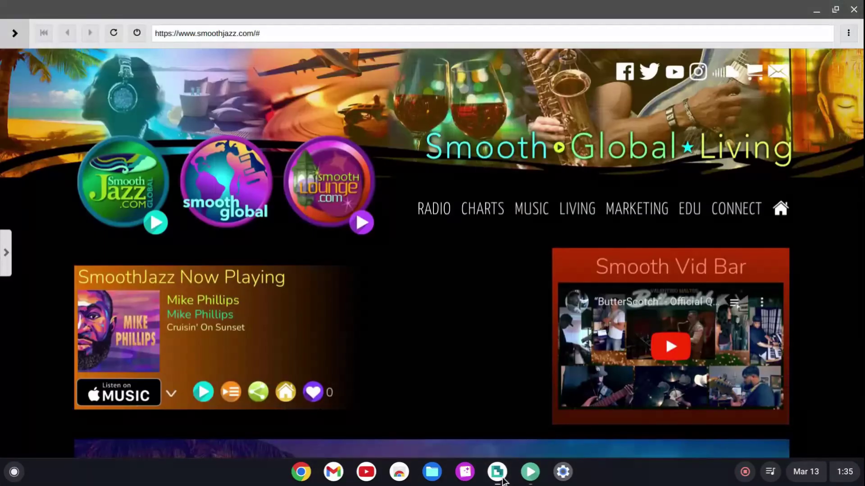
{"action": "left_click", "coordinate": [15, 33]}
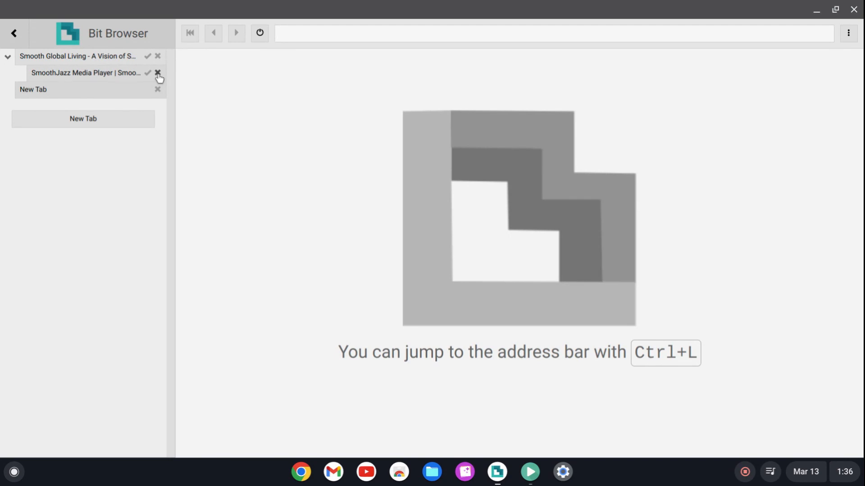
Step: Close Bit Browser and open Set wallpaper & style from the desktop menu
{"action": "left_click", "coordinate": [853, 9]}
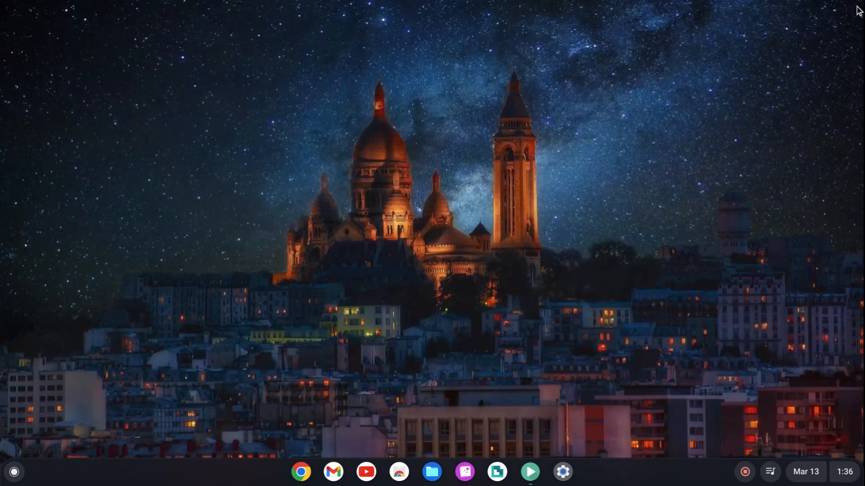
{"action": "right_click", "coordinate": [274, 102]}
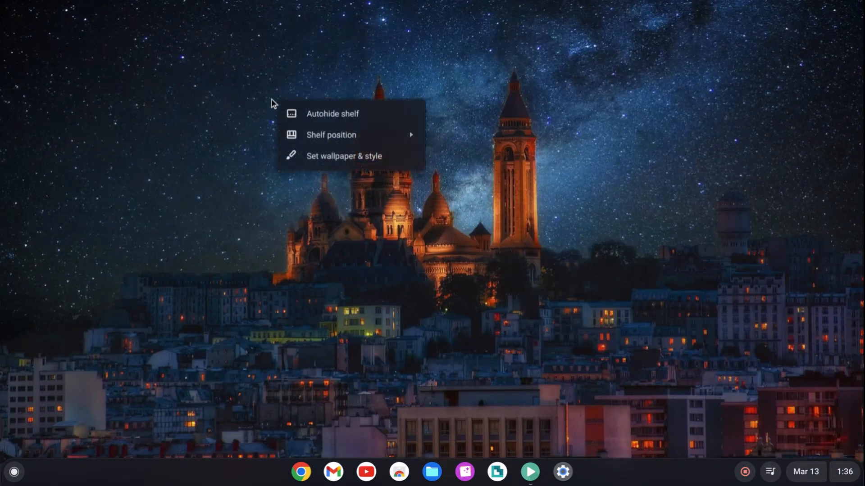
{"action": "left_click", "coordinate": [377, 156]}
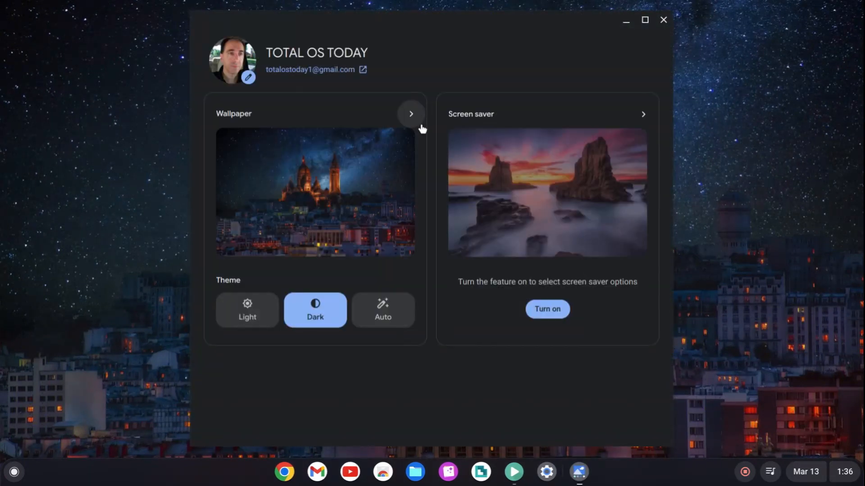
Step: Toggle Light then back to Dark theme and turn on the screen saver
{"action": "left_click", "coordinate": [247, 310]}
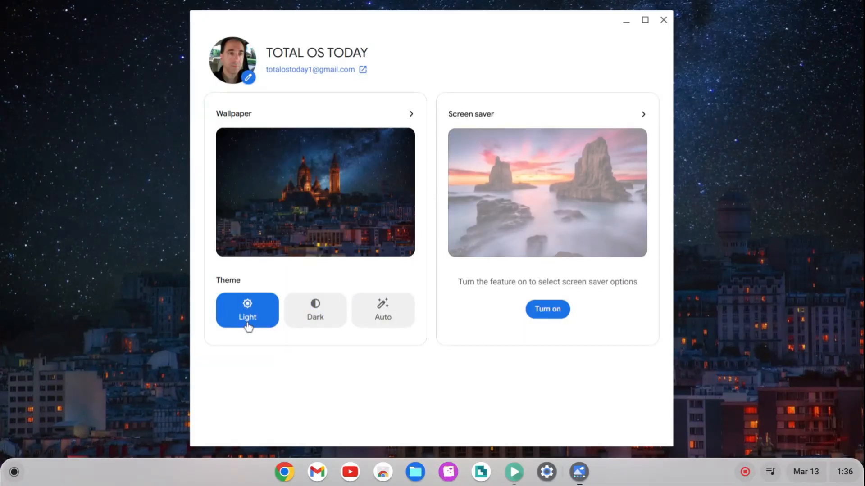
{"action": "left_click", "coordinate": [315, 310]}
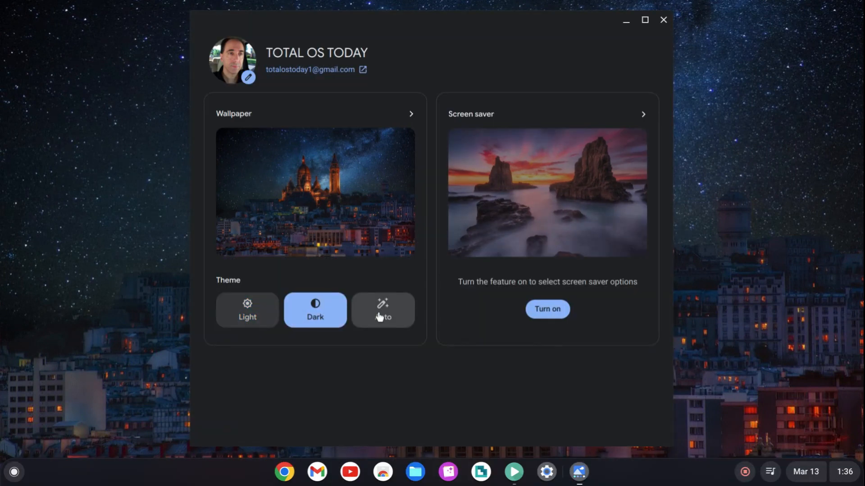
{"action": "left_click", "coordinate": [547, 309]}
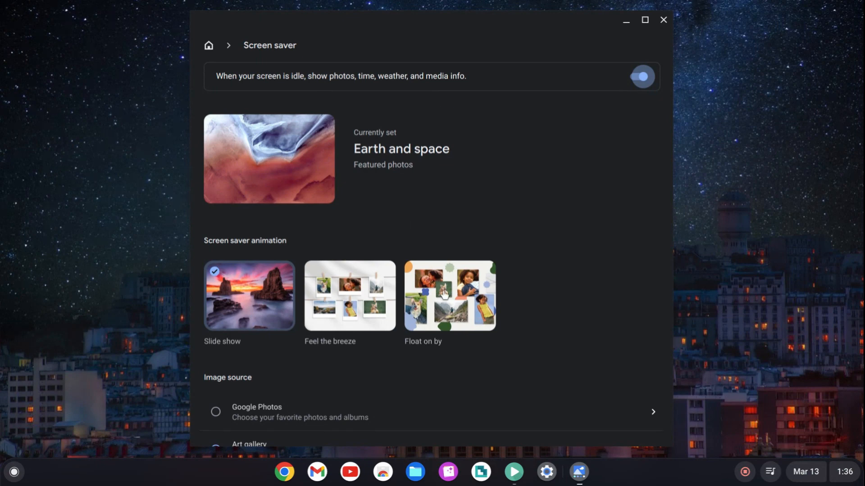
{"action": "scroll", "coordinate": [442, 295], "scroll_direction": "down", "scroll_amount": 5}
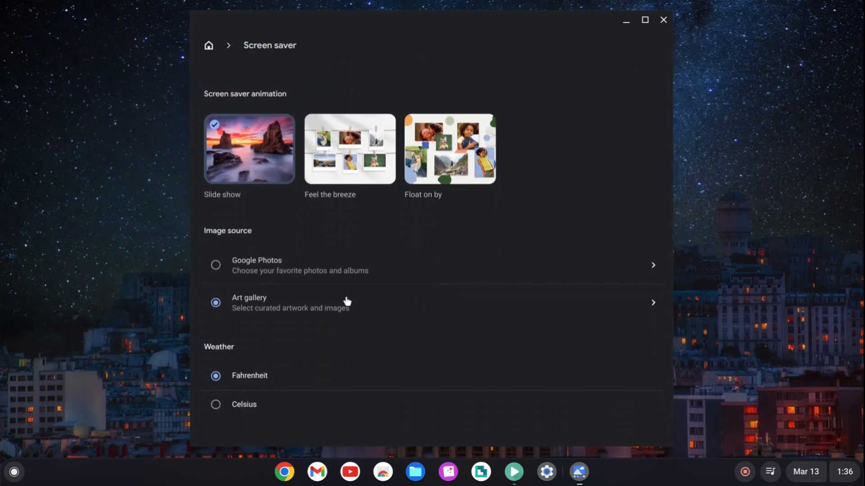
{"action": "scroll", "coordinate": [347, 301], "scroll_direction": "up", "scroll_amount": 5}
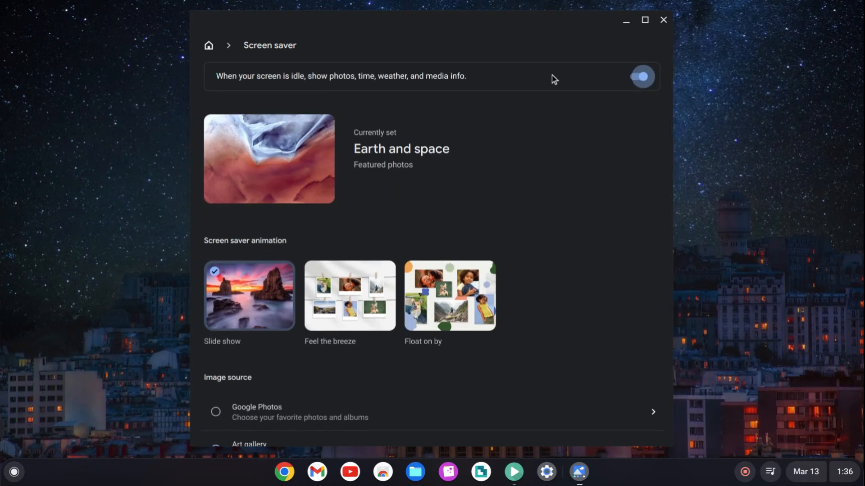
Step: Close the screen saver settings, reopen wallpaper & style and browse the wallpaper collections
{"action": "left_click", "coordinate": [663, 19]}
{"action": "right_click", "coordinate": [436, 106]}
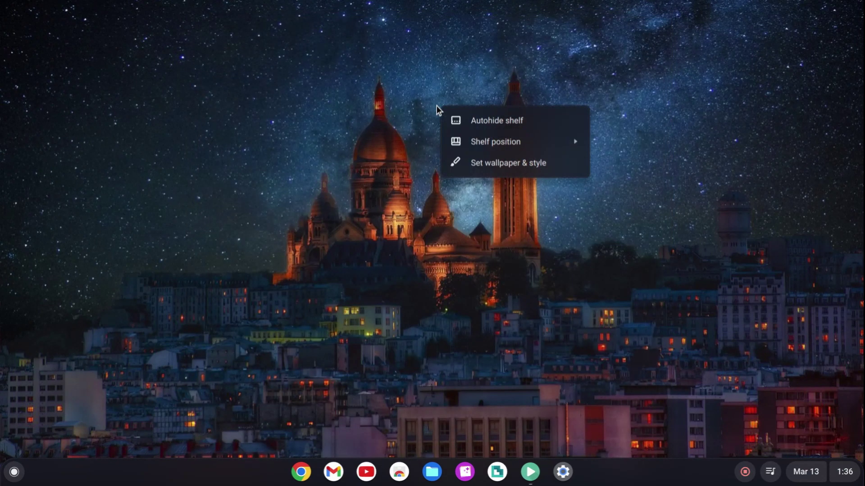
{"action": "left_click", "coordinate": [531, 166]}
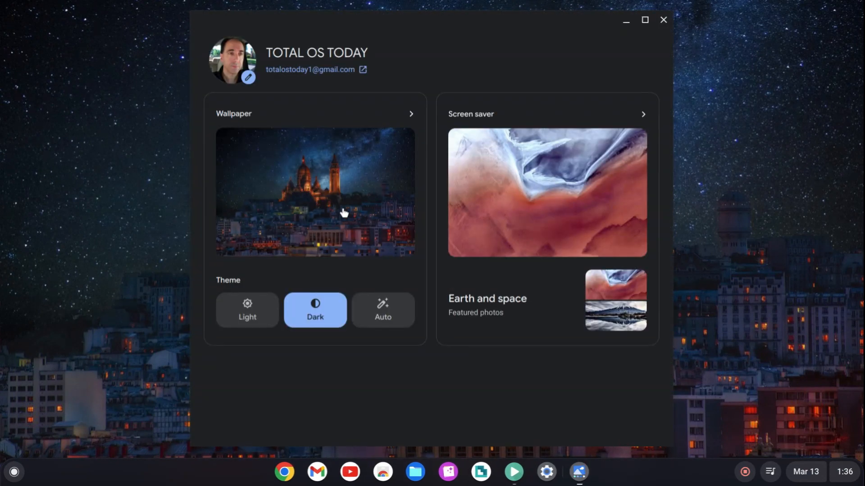
{"action": "left_click", "coordinate": [344, 214]}
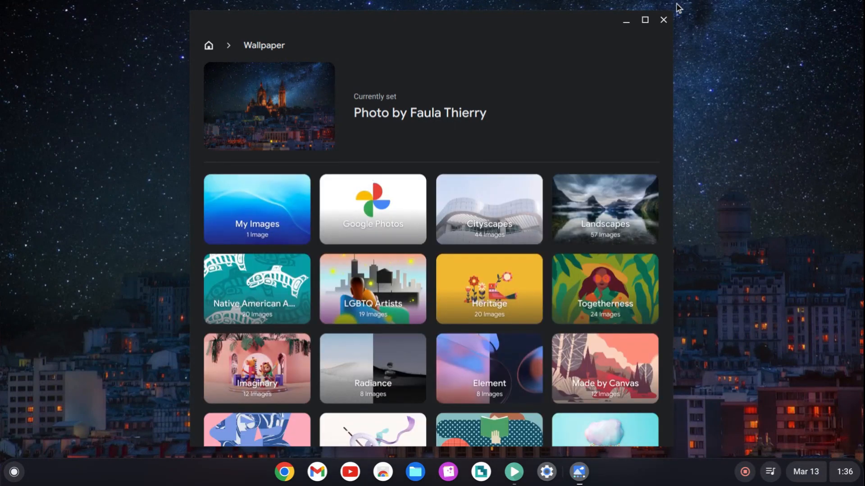
Step: Maximize then close the wallpaper window and open the app launcher
{"action": "left_click", "coordinate": [645, 20]}
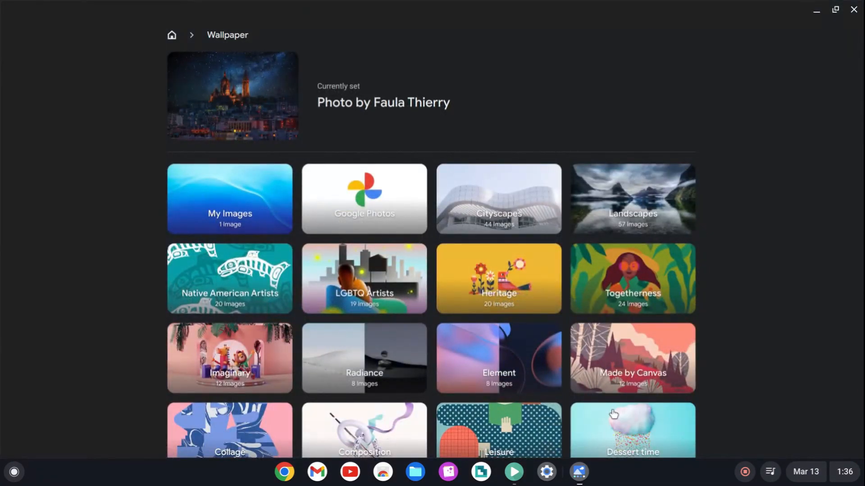
{"action": "scroll", "coordinate": [609, 415], "scroll_direction": "down", "scroll_amount": 2}
{"action": "scroll", "coordinate": [596, 390], "scroll_direction": "up", "scroll_amount": 2}
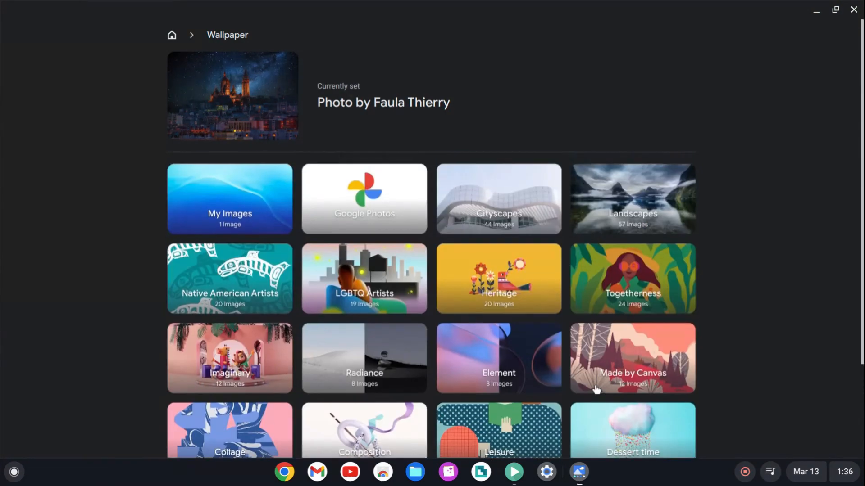
{"action": "left_click", "coordinate": [853, 10]}
{"action": "left_click", "coordinate": [14, 472]}
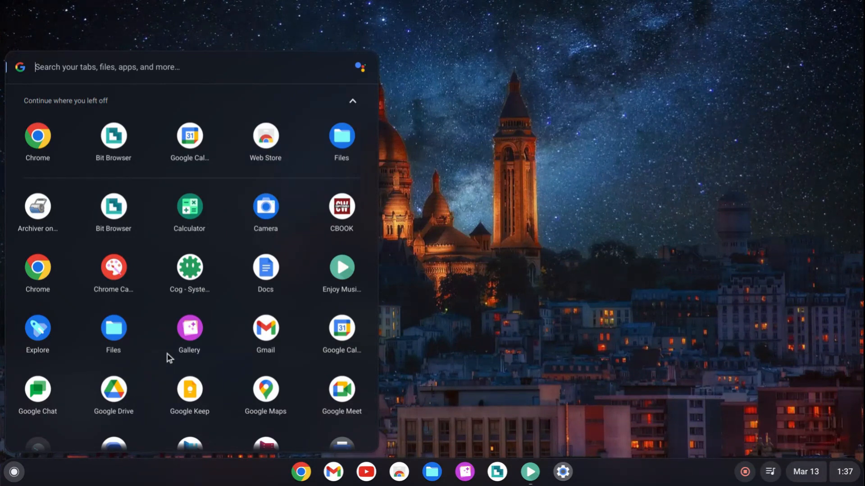
Step: Launch Google Keep, dismiss the Note trashed snackbar and start a new note
{"action": "left_click", "coordinate": [189, 390]}
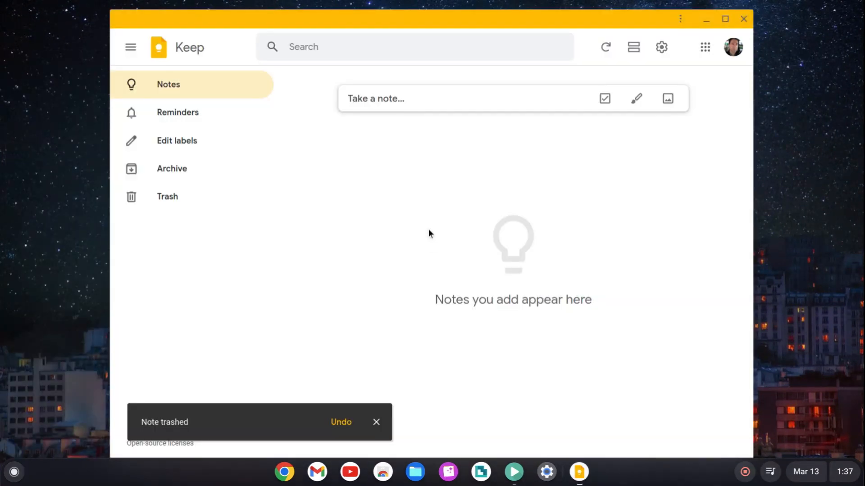
{"action": "left_click", "coordinate": [377, 423]}
{"action": "left_click", "coordinate": [409, 99]}
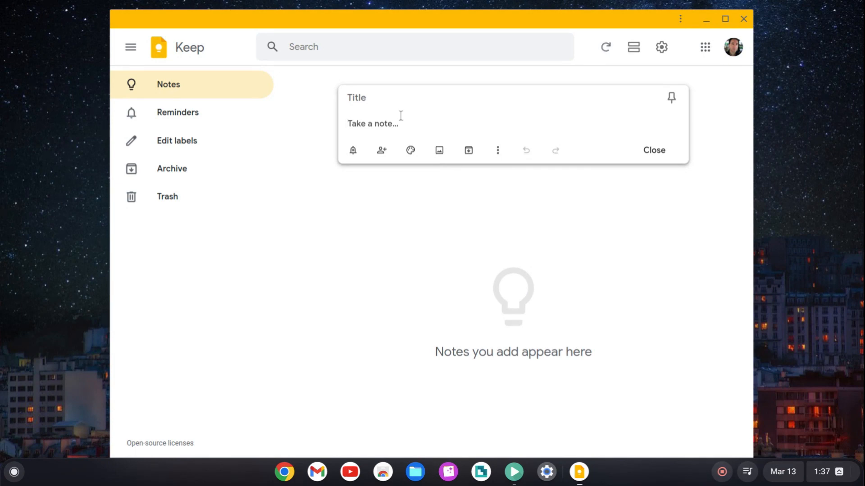
{"action": "type", "text": "A NEW LINUX GOLD STANDAR"}
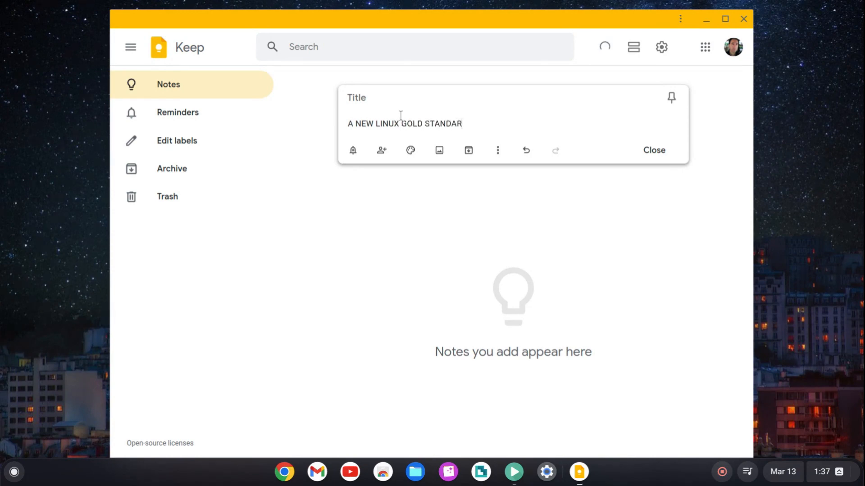